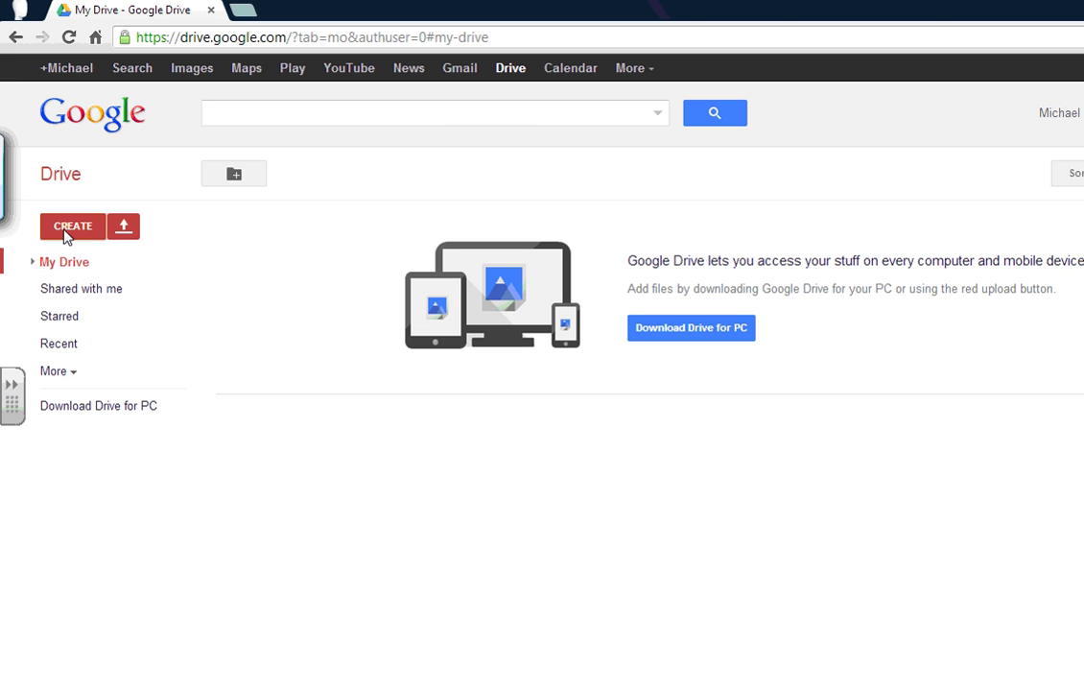
# - Create a new blank spreadsheet from Google Drive's CREATE menu
pyautogui.click(68, 231)
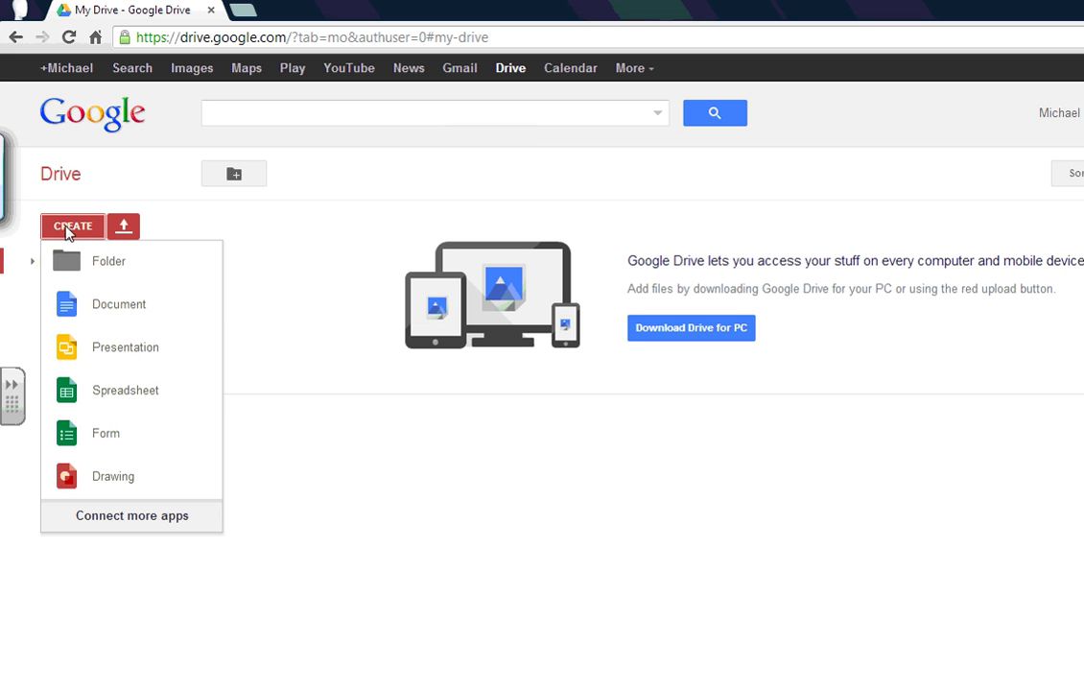
pyautogui.click(123, 400)
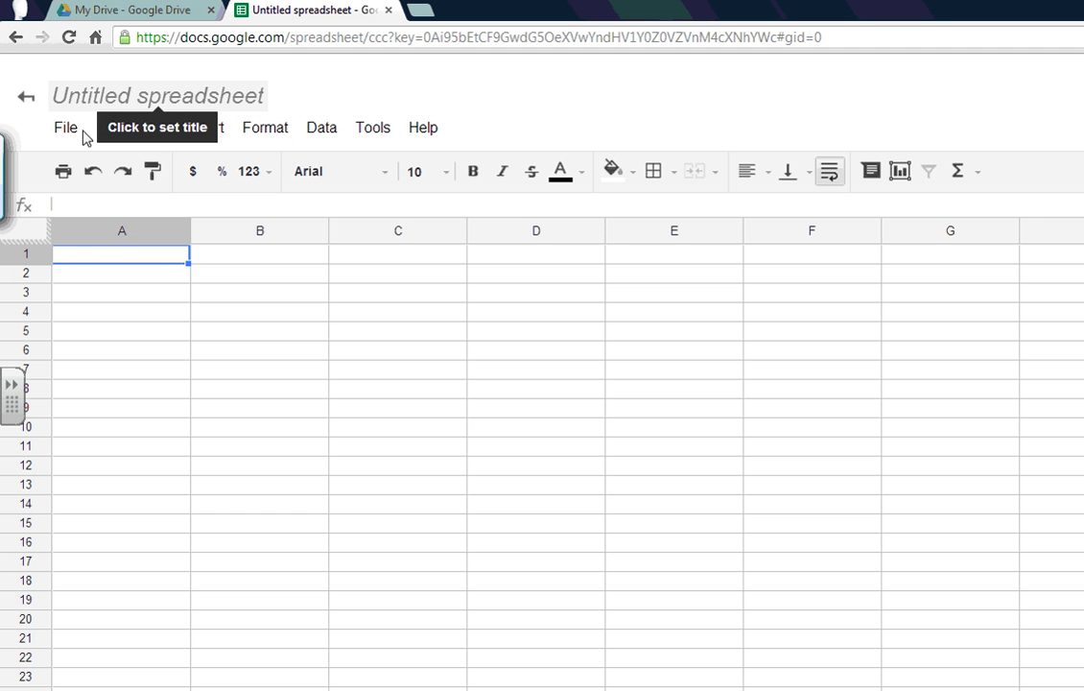
# - Create a new form linked to the untitled spreadsheet via Tools
pyautogui.click(370, 137)
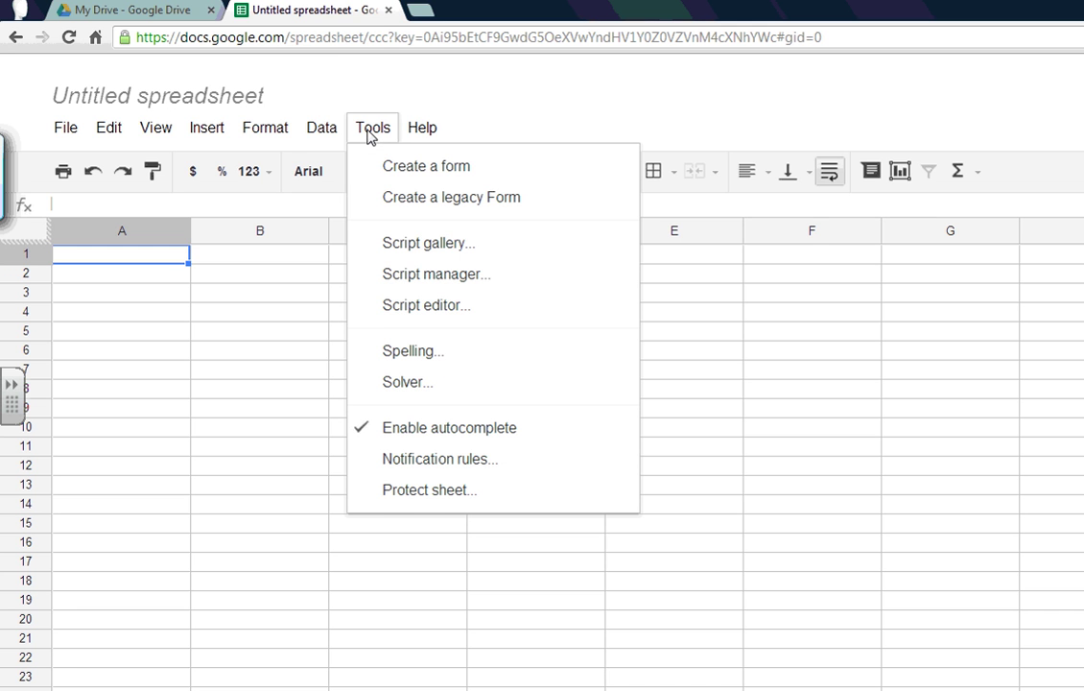
pyautogui.click(401, 167)
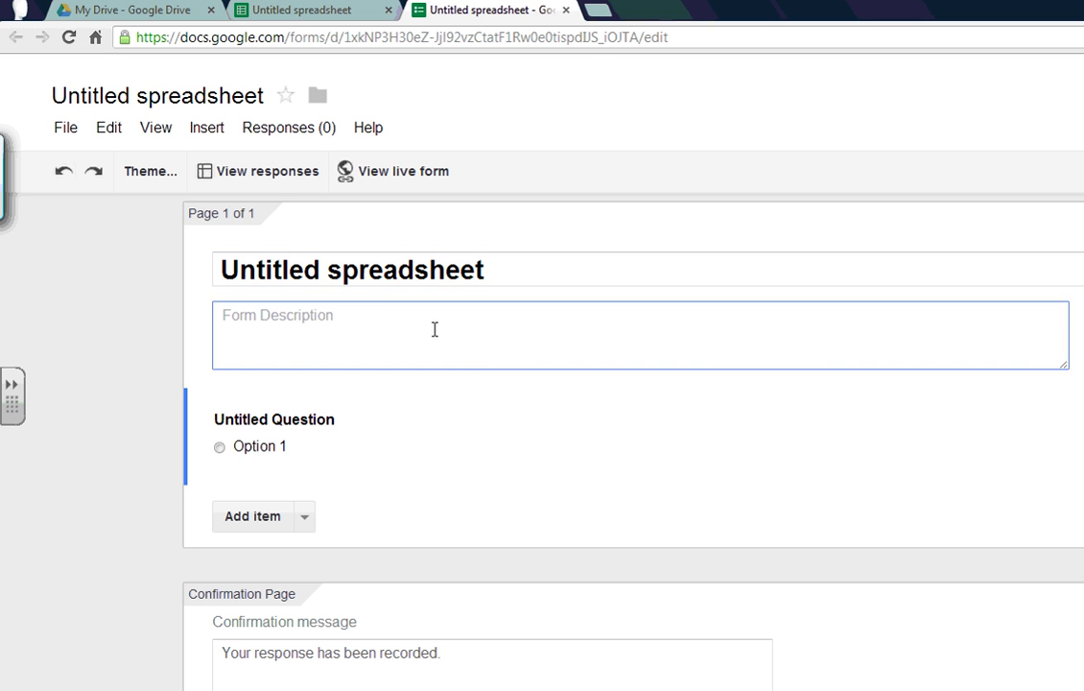
# - Rename the form from 'Untitled spreadsheet' to 'Homework Check'
pyautogui.click(226, 100)
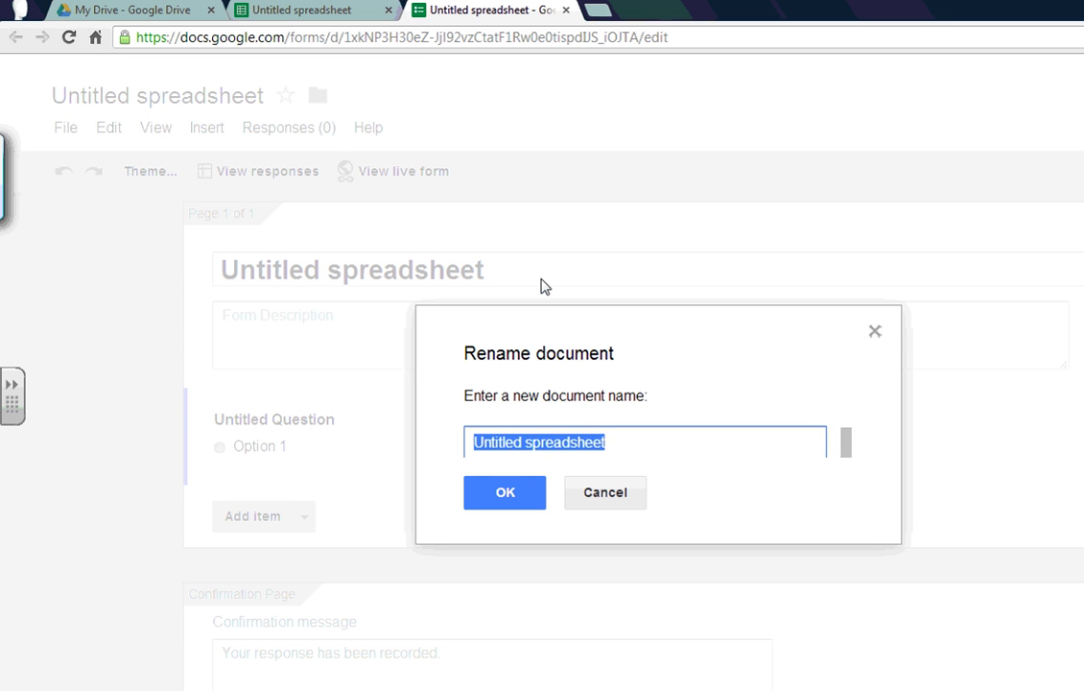
pyautogui.press('BackSpace')
pyautogui.write('Home')
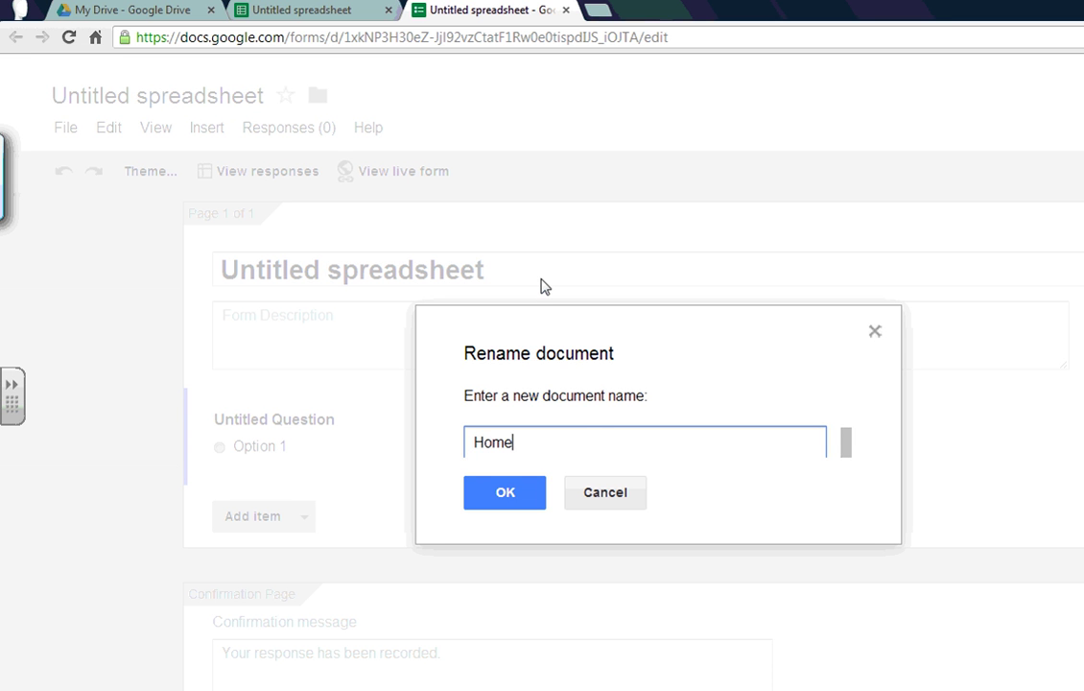
pyautogui.write('work')
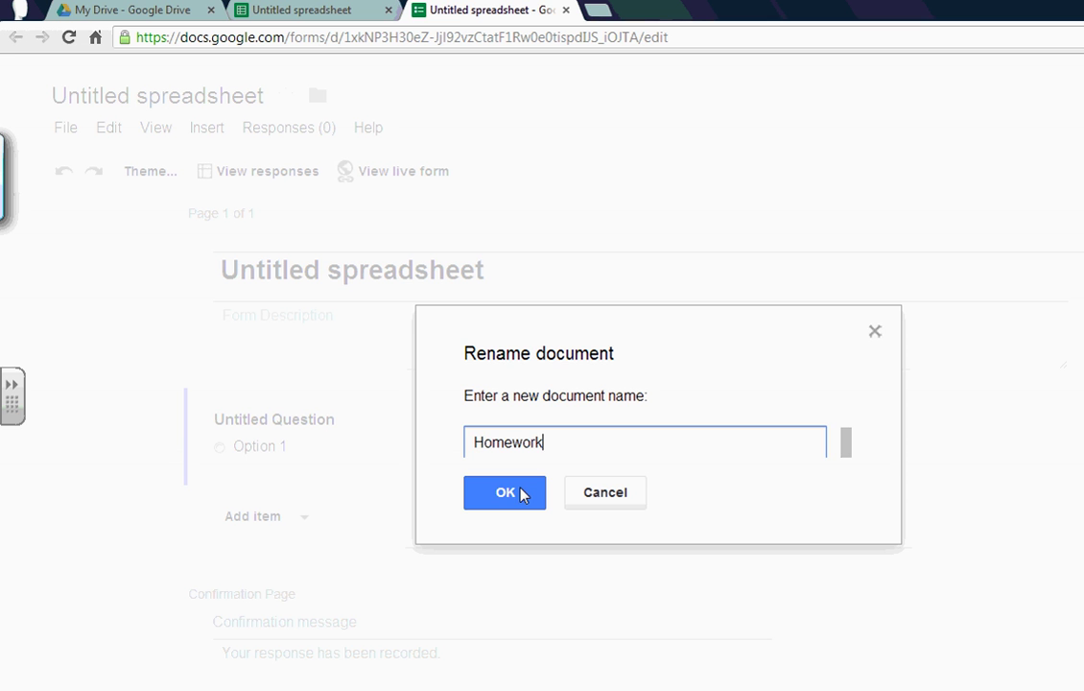
pyautogui.write(' Check')
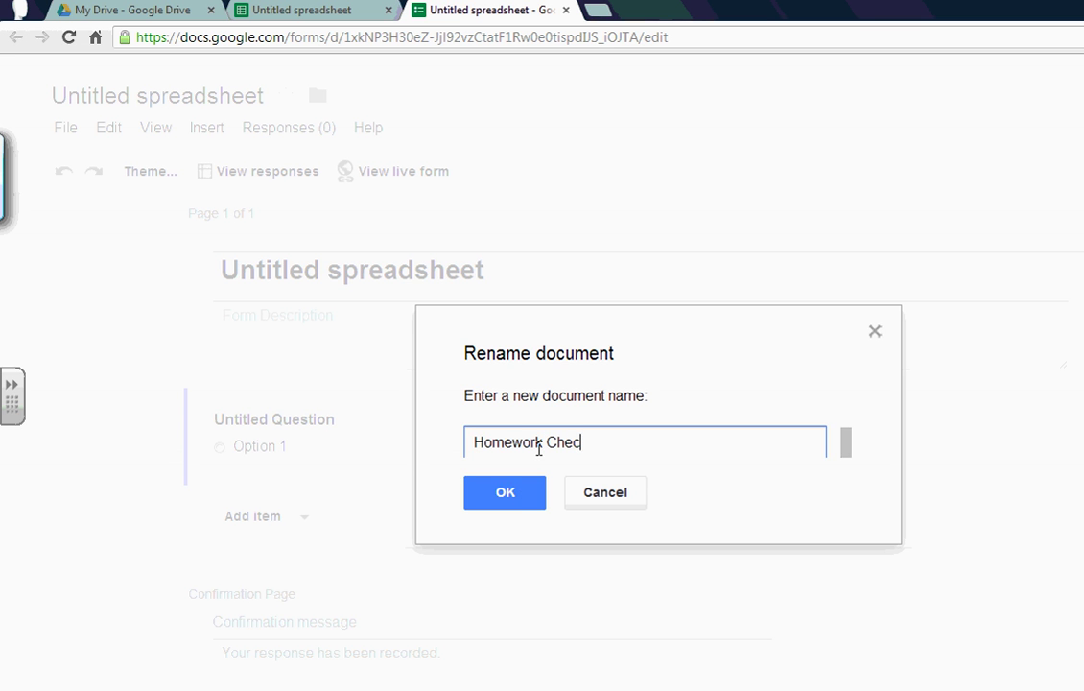
pyautogui.click(518, 497)
pyautogui.click(353, 339)
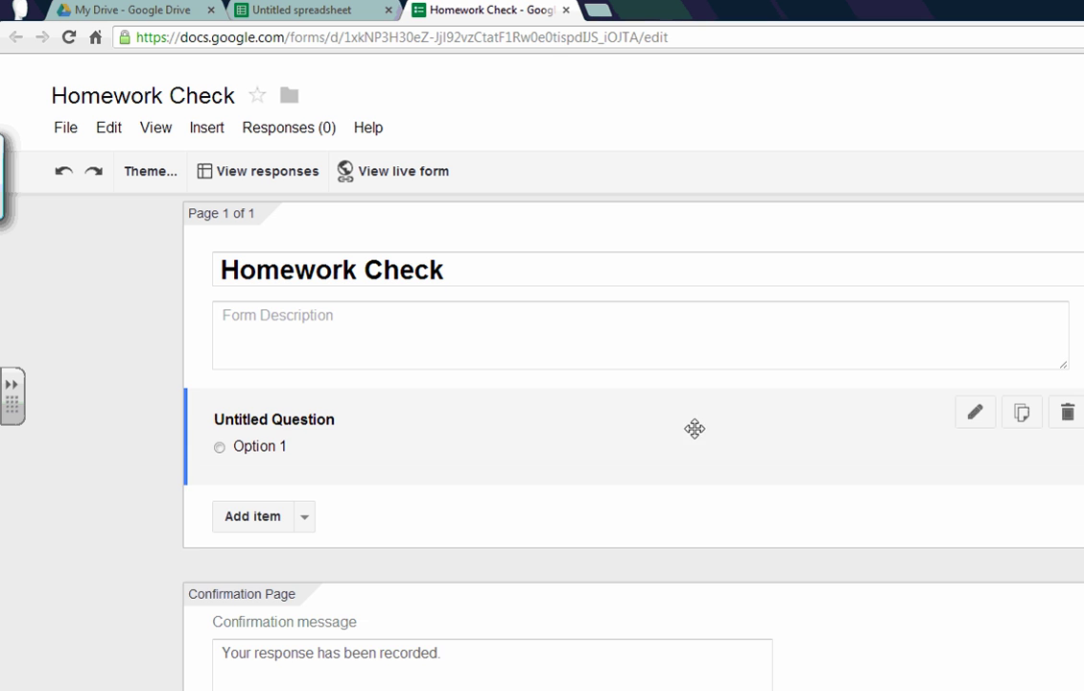
# - Open the default first question for editing and show its question type choices
pyautogui.click(973, 414)
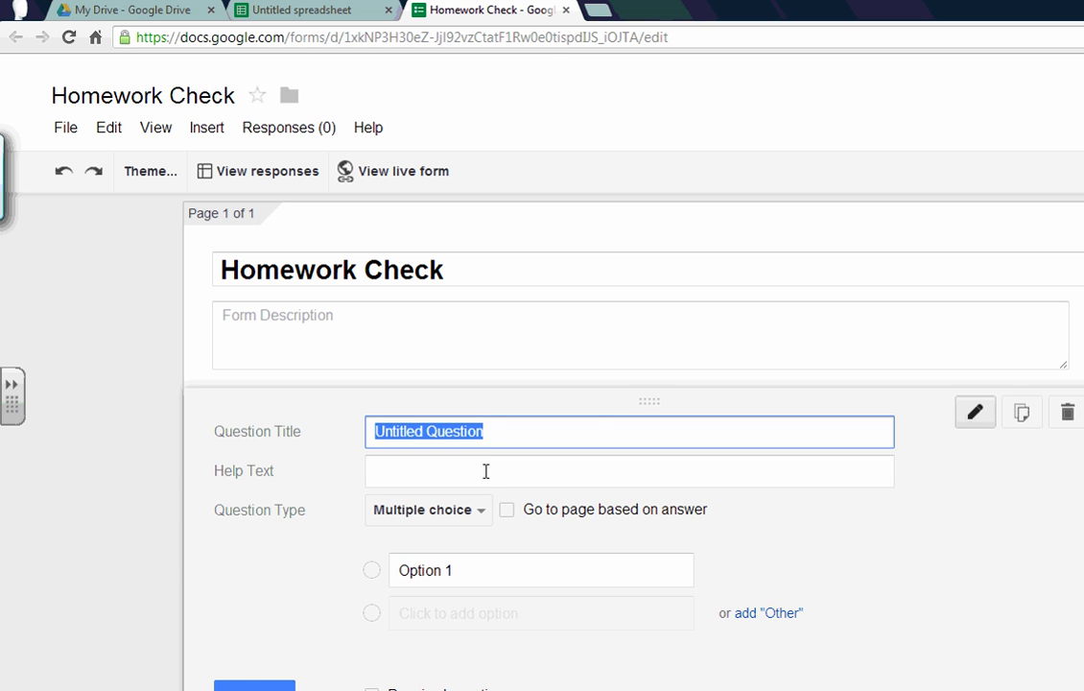
pyautogui.scroll(-1, 499, 480)
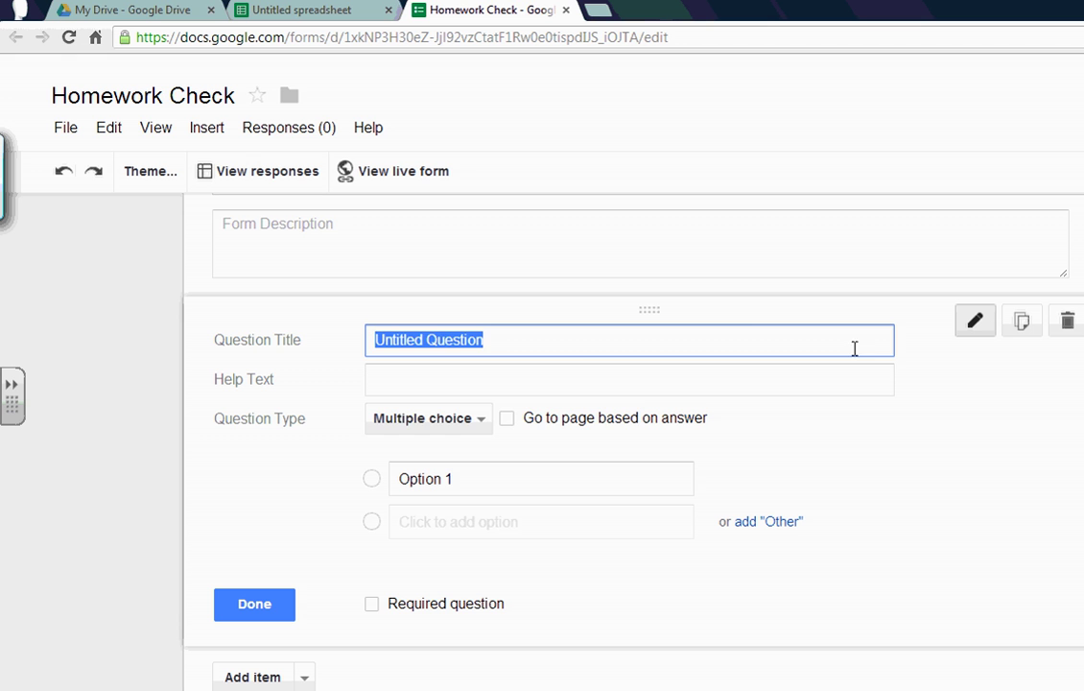
pyautogui.click(482, 427)
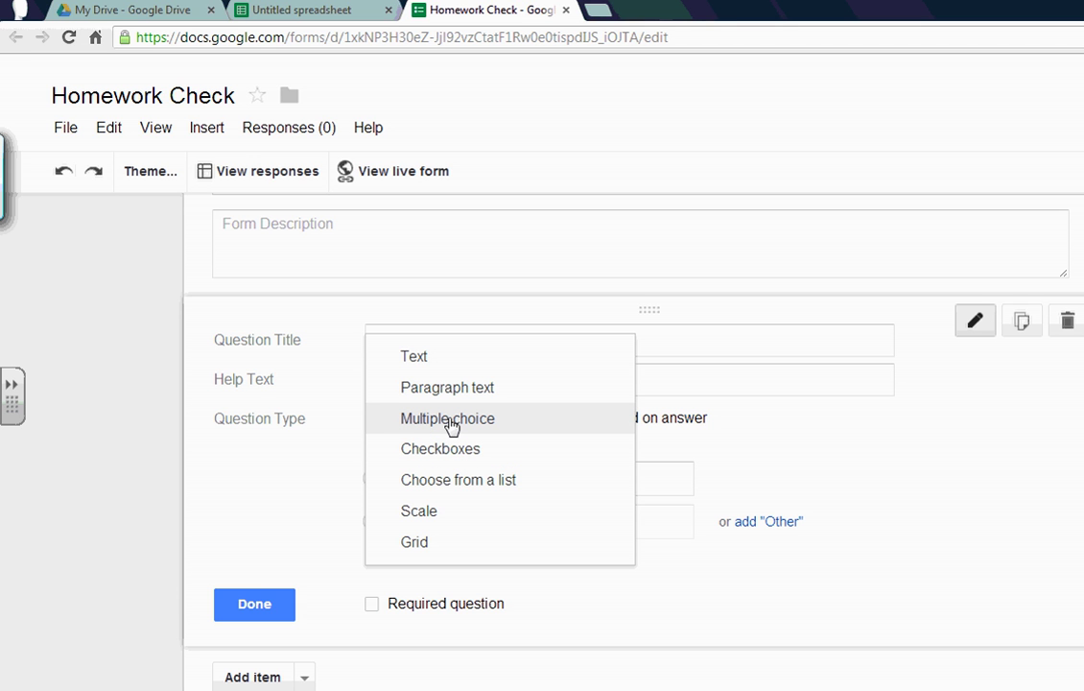
# - Make the question a Choose from a list question with first option 'x'
pyautogui.click(458, 487)
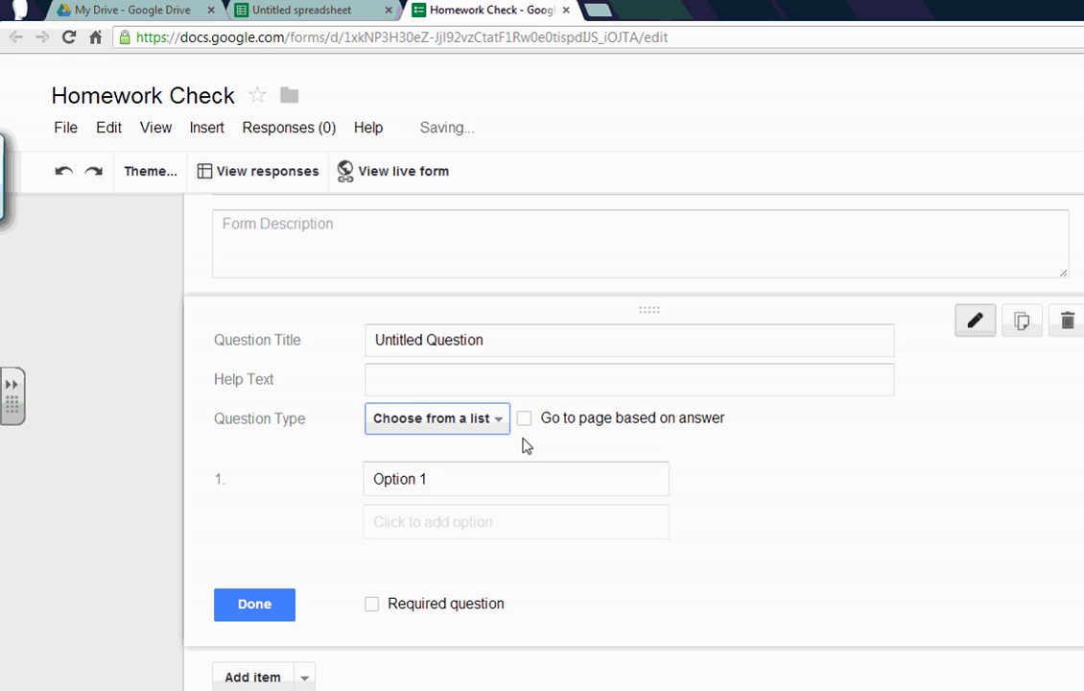
pyautogui.click(449, 479)
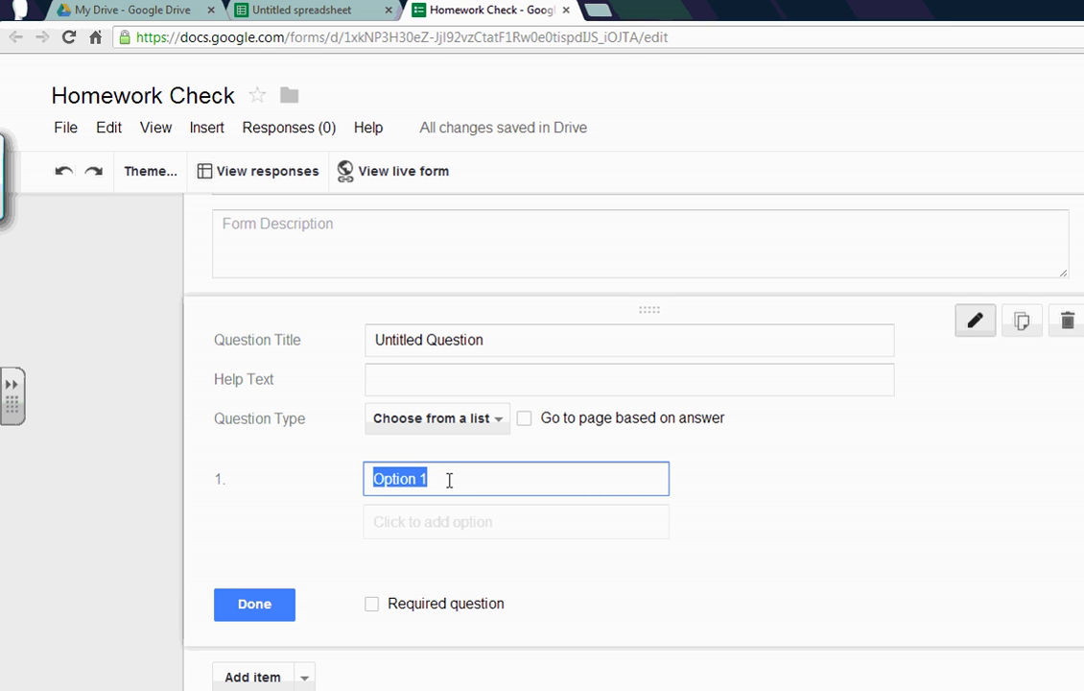
pyautogui.press('BackSpace')
pyautogui.write('x')
# - Add the options 'I have my homework.' and 'I do not have my homework.'
pyautogui.click(394, 521)
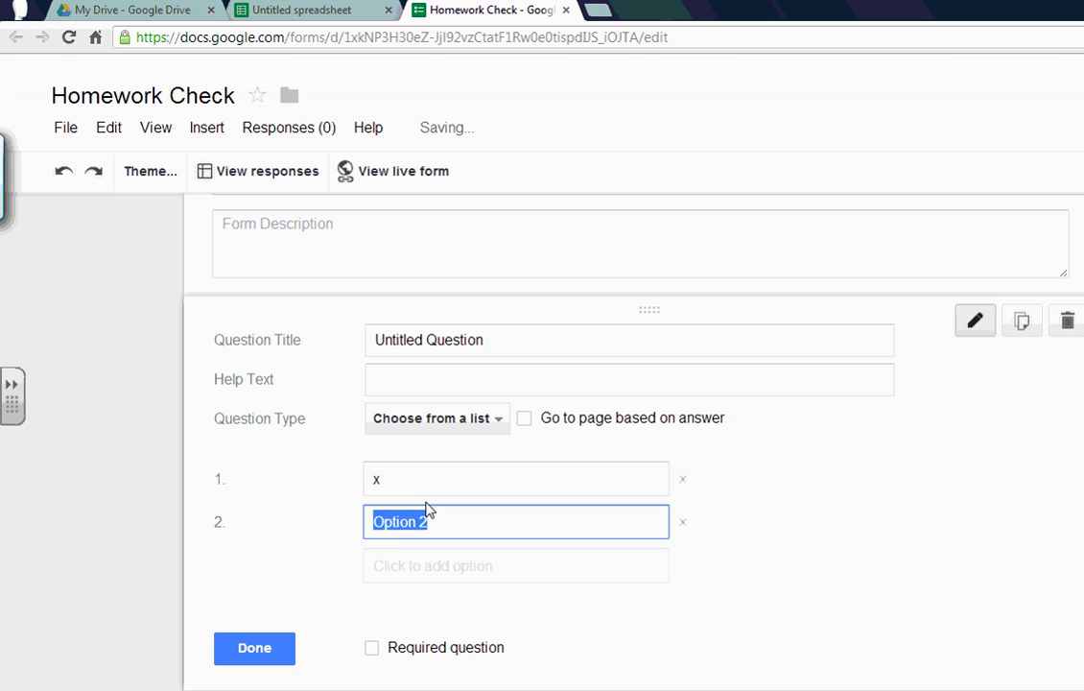
pyautogui.press('BackSpace')
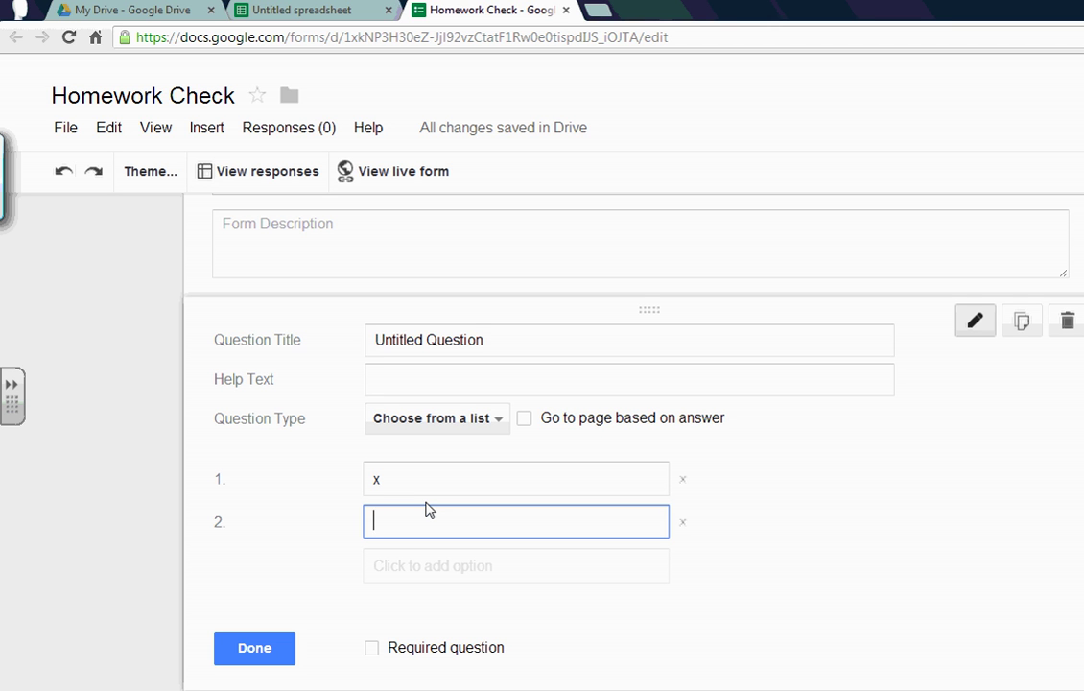
pyautogui.write('I have my homework.')
pyautogui.press('Return')
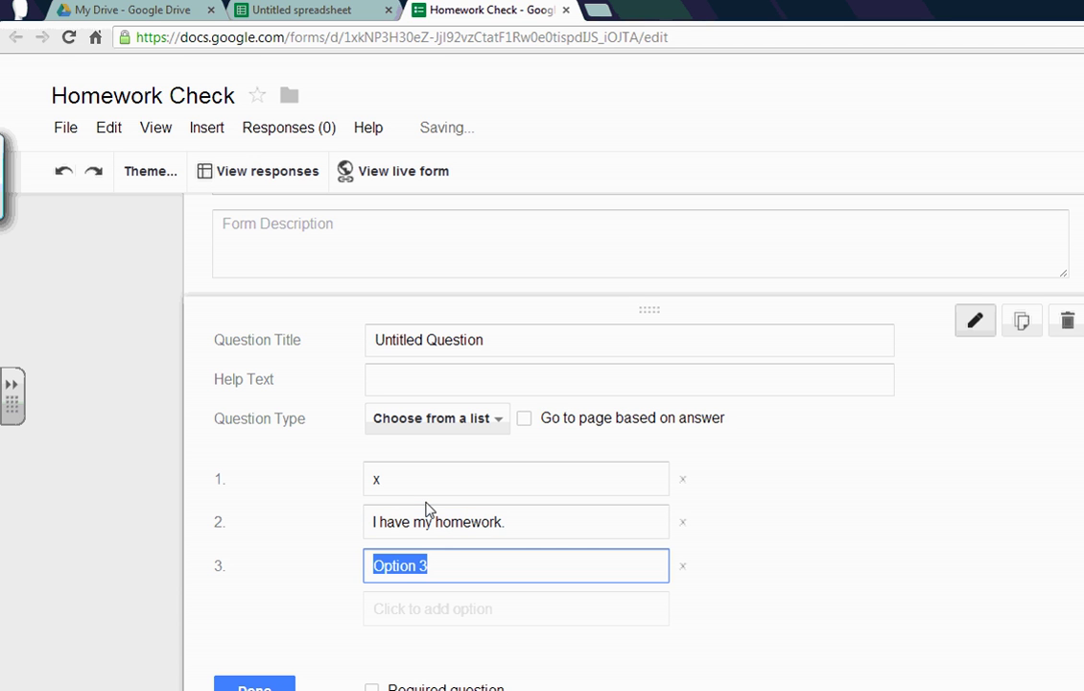
pyautogui.press('BackSpace')
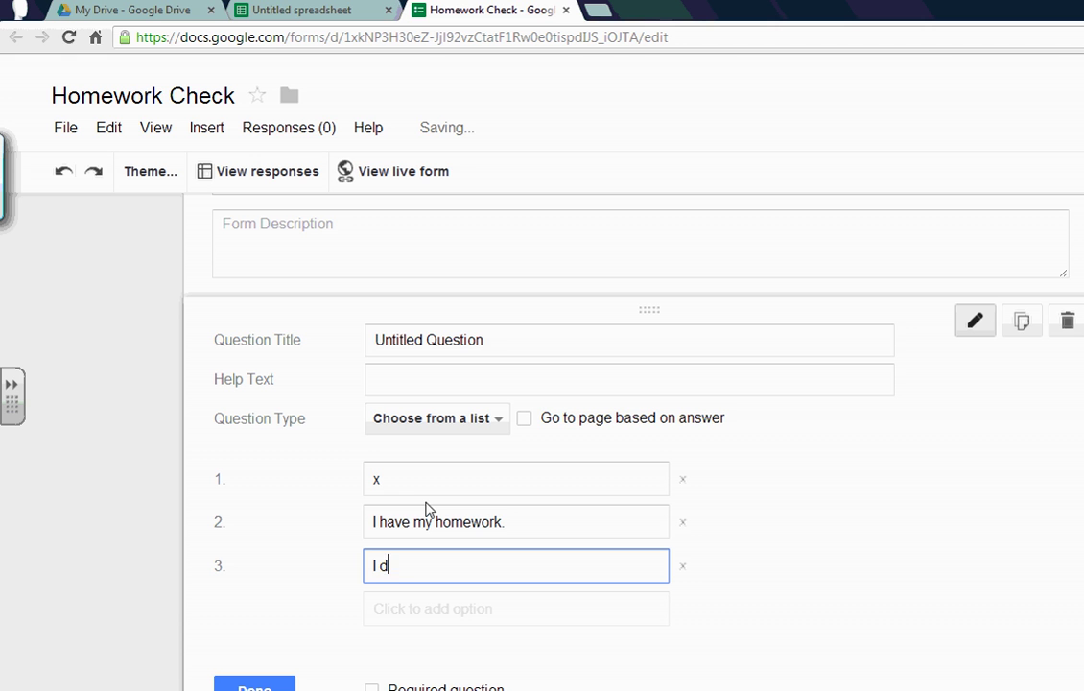
pyautogui.write('I do not have my')
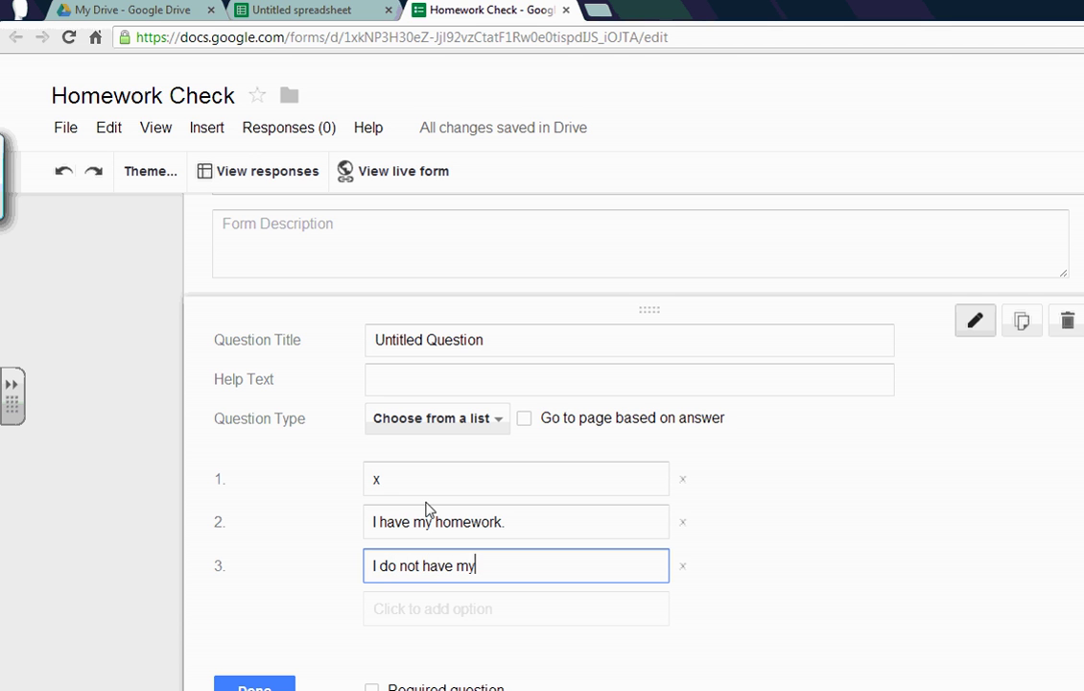
pyautogui.write(' homework.')
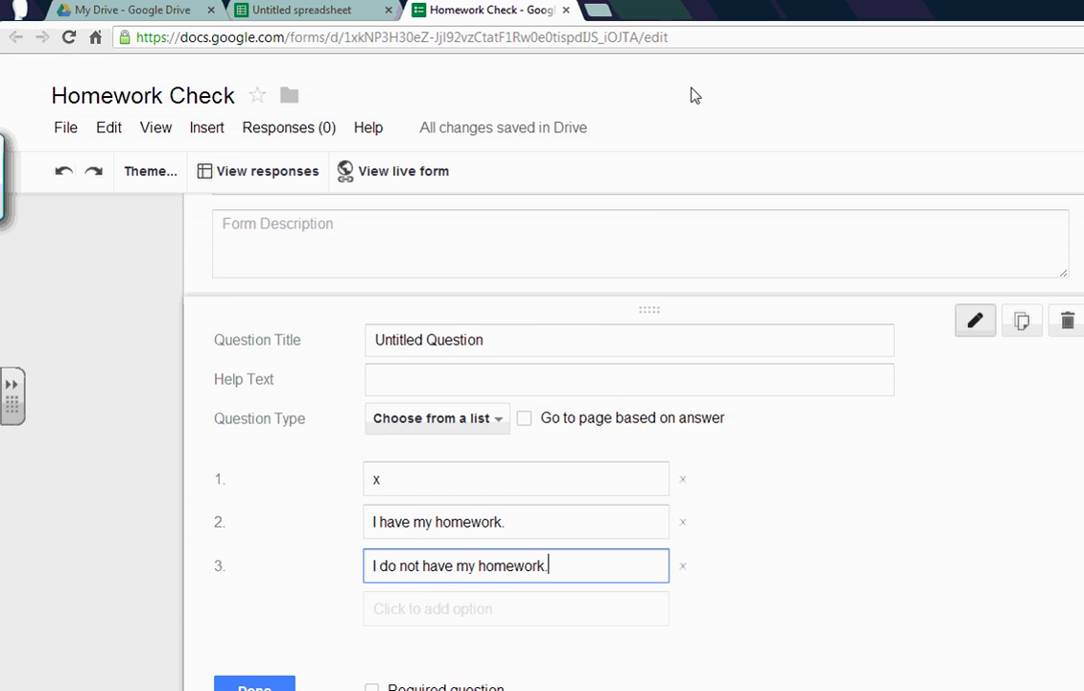
pyautogui.scroll(-1, 639, 345)
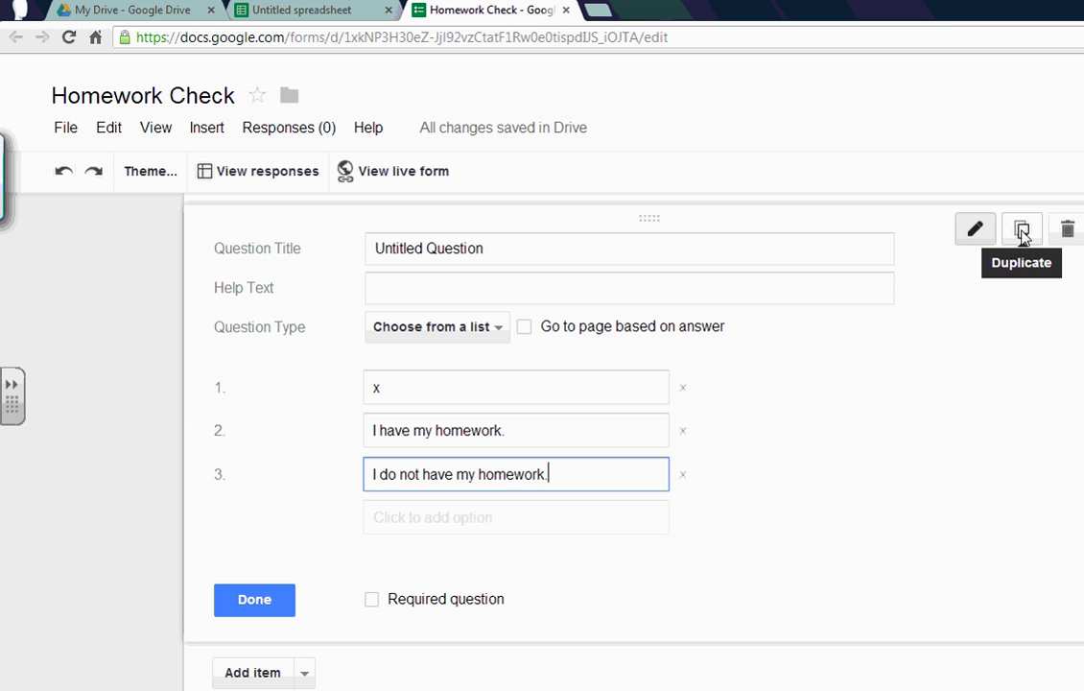
# - Duplicate the dropdown question twice and return to the first copy
pyautogui.click(1022, 231)
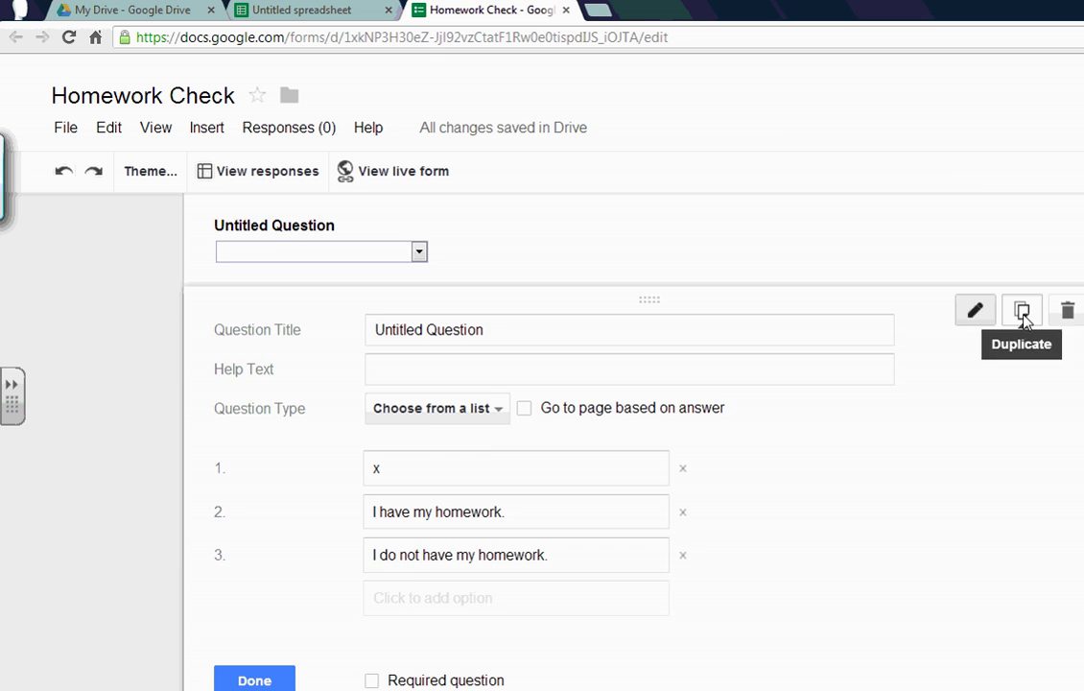
pyautogui.scroll(-2, 1024, 314)
pyautogui.scroll(5, 858, 405)
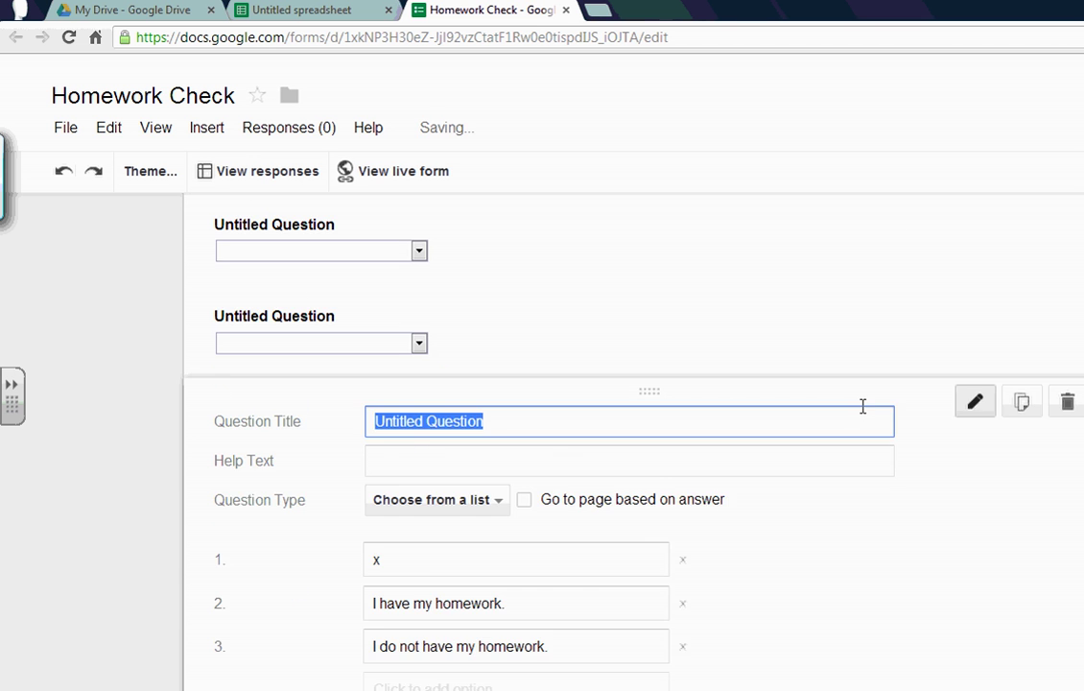
pyautogui.scroll(-2, 641, 460)
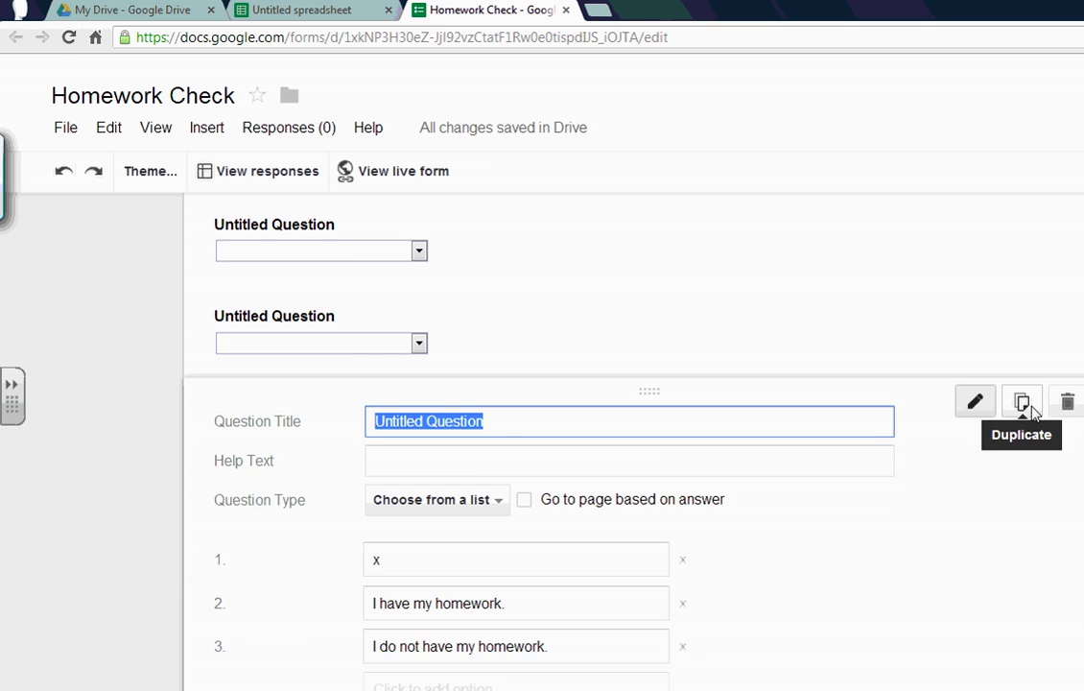
pyautogui.click(1022, 403)
pyautogui.scroll(3, 937, 429)
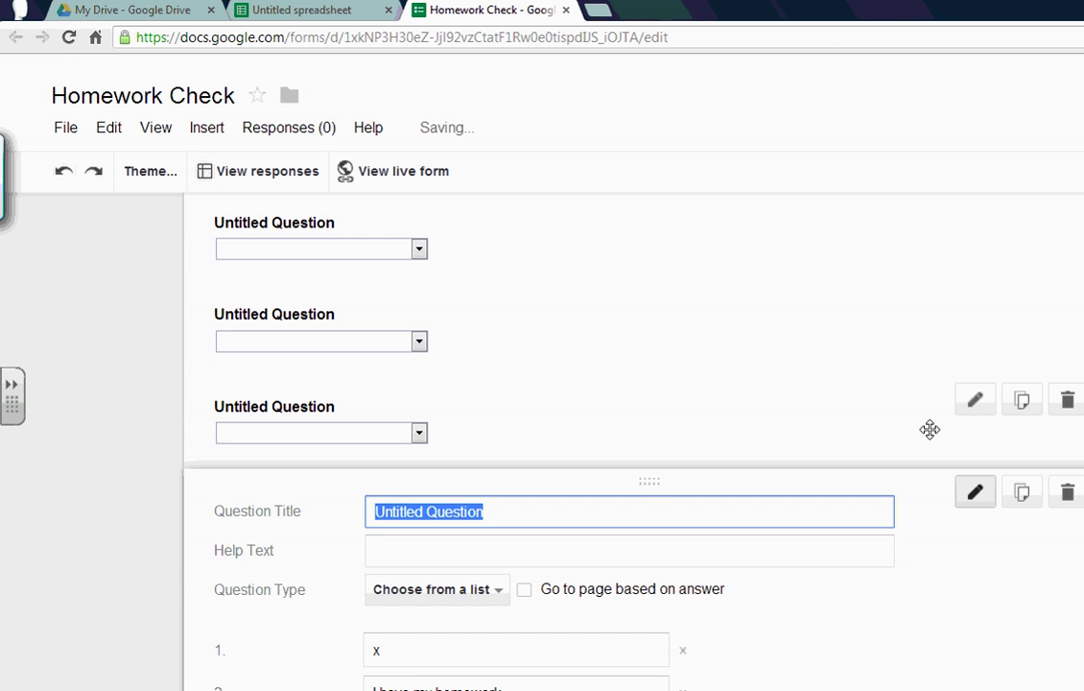
pyautogui.scroll(1, 930, 429)
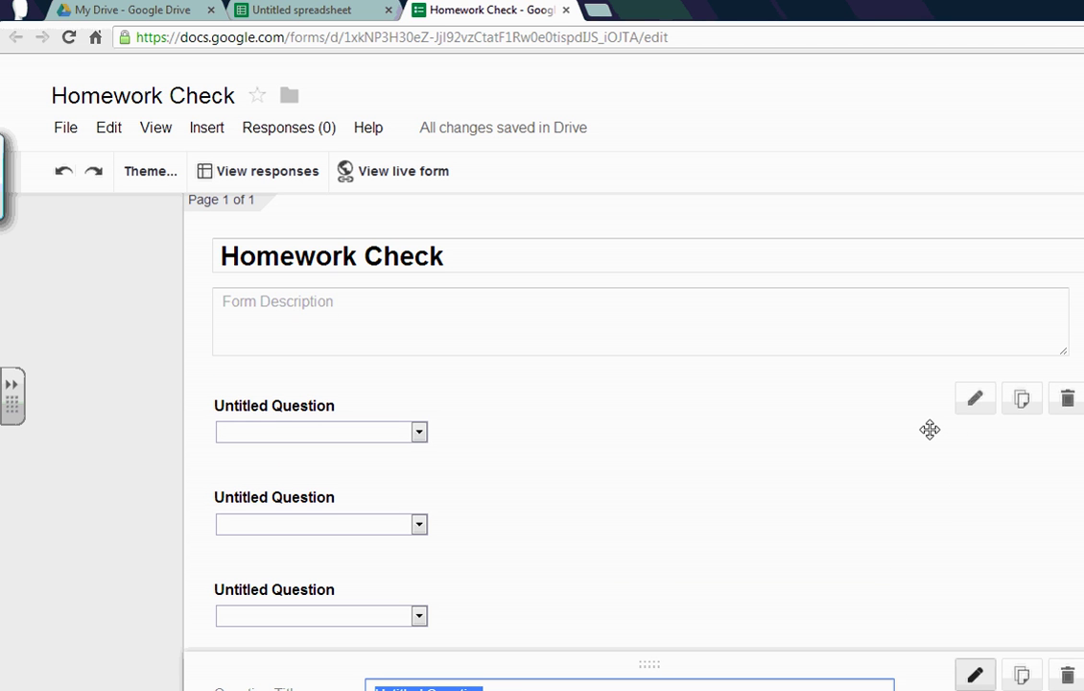
pyautogui.click(419, 435)
pyautogui.scroll(-1, 530, 454)
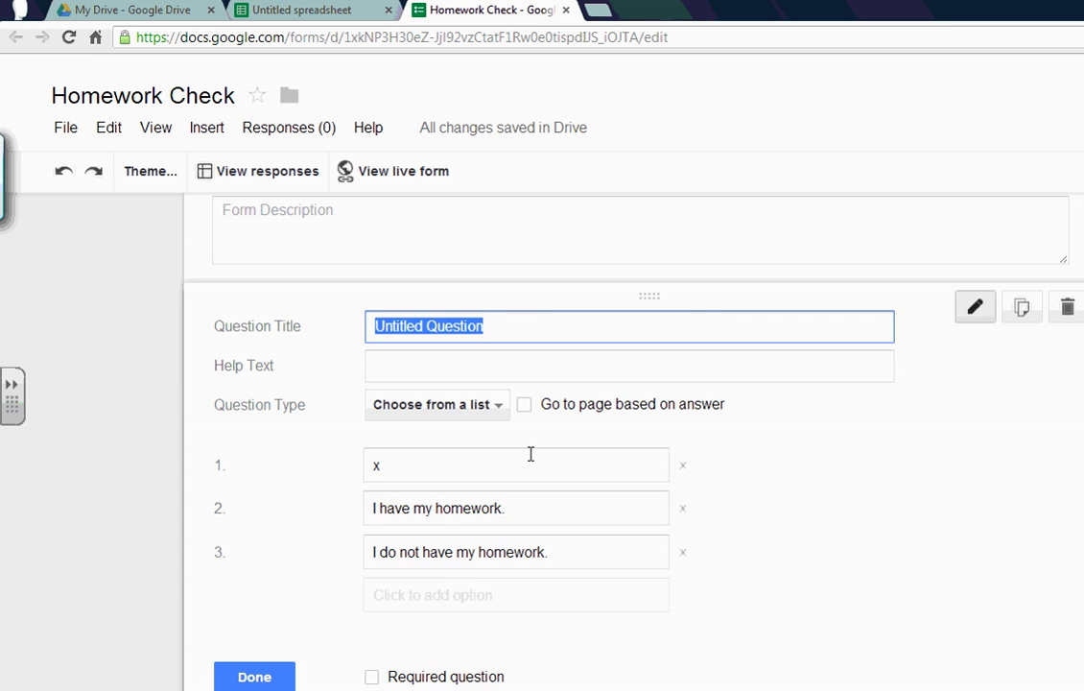
pyautogui.scroll(-1, 531, 454)
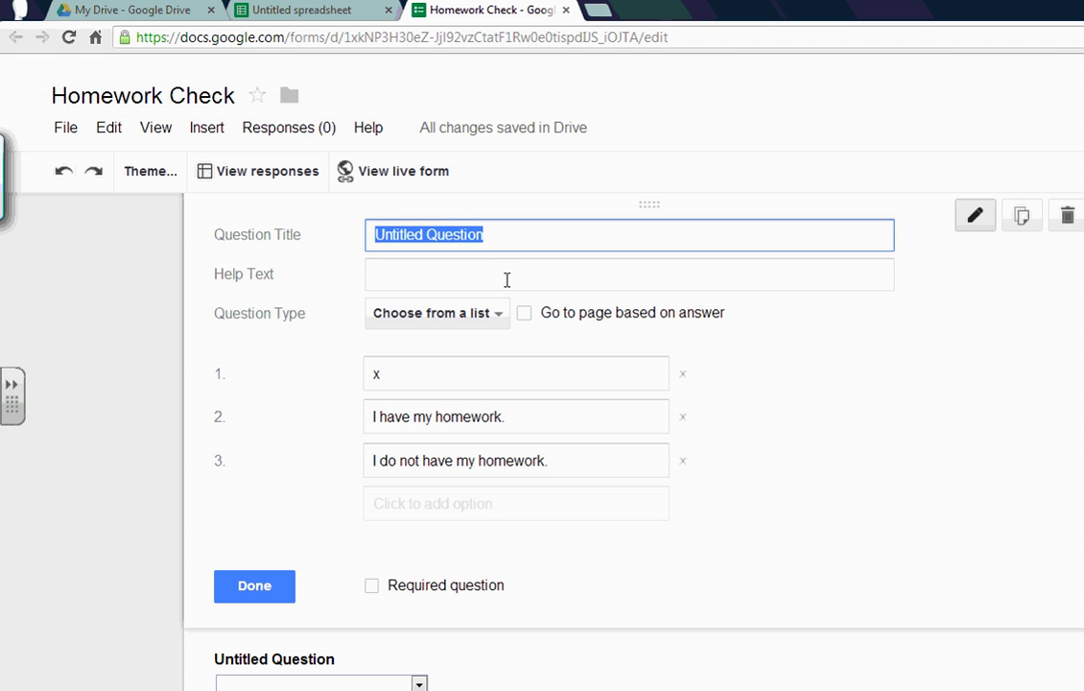
# - Replace the first question's 'Untitled Question' title with the first student's name
pyautogui.click(516, 236)
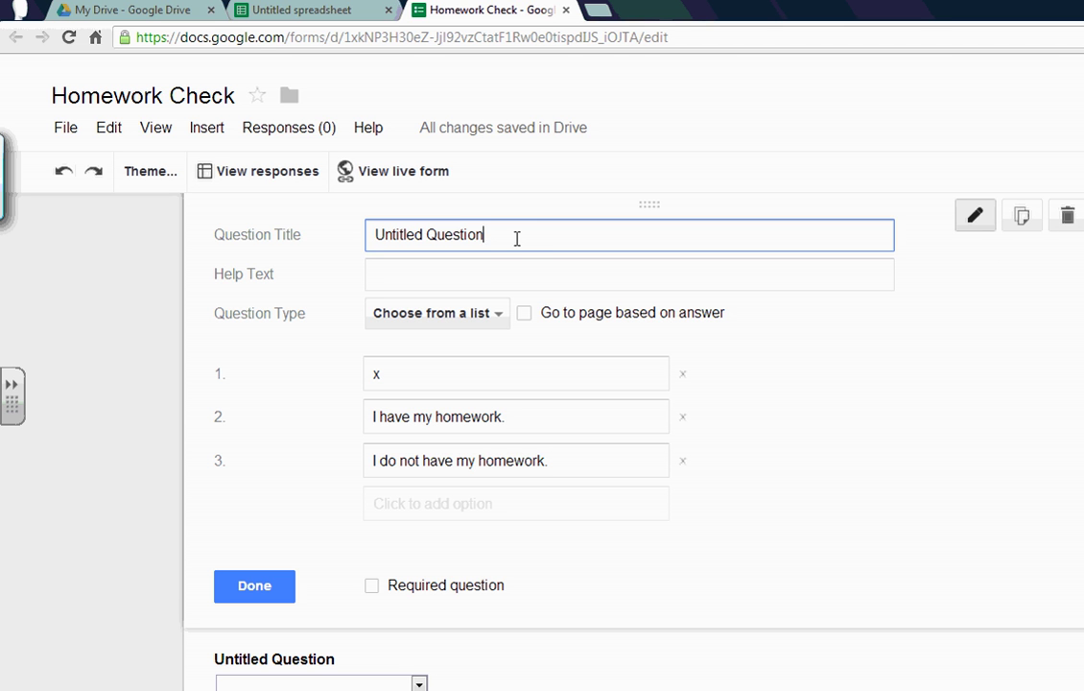
pyautogui.press('BackSpace')
pyautogui.press('BackSpace')
pyautogui.press('BackSpace')
pyautogui.press('BackSpace')
pyautogui.press('BackSpace')
pyautogui.press('BackSpace')
pyautogui.press('BackSpace')
pyautogui.press('BackSpace')
pyautogui.press('BackSpace')
pyautogui.press('BackSpace')
pyautogui.press('BackSpace')
pyautogui.press('BackSpace')
pyautogui.press('BackSpace')
pyautogui.press('BackSpace')
pyautogui.press('BackSpace')
pyautogui.press('BackSpace')
pyautogui.write('Amy')
pyautogui.click(268, 589)
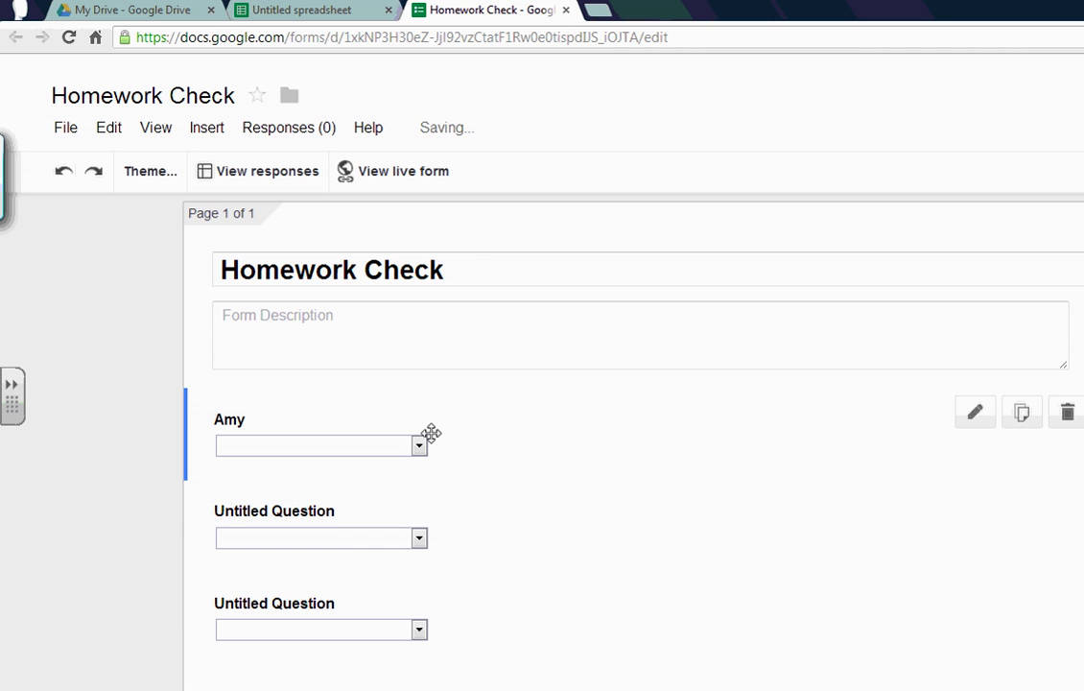
pyautogui.scroll(-1, 436, 431)
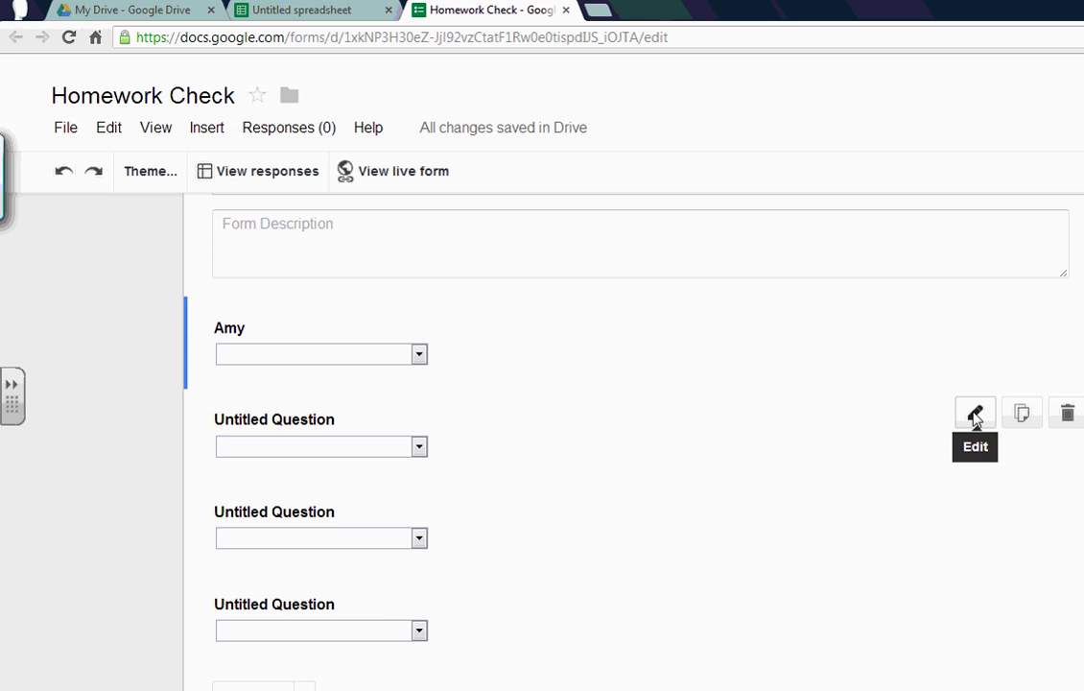
# - Title the second dropdown question with the second student's name
pyautogui.click(975, 414)
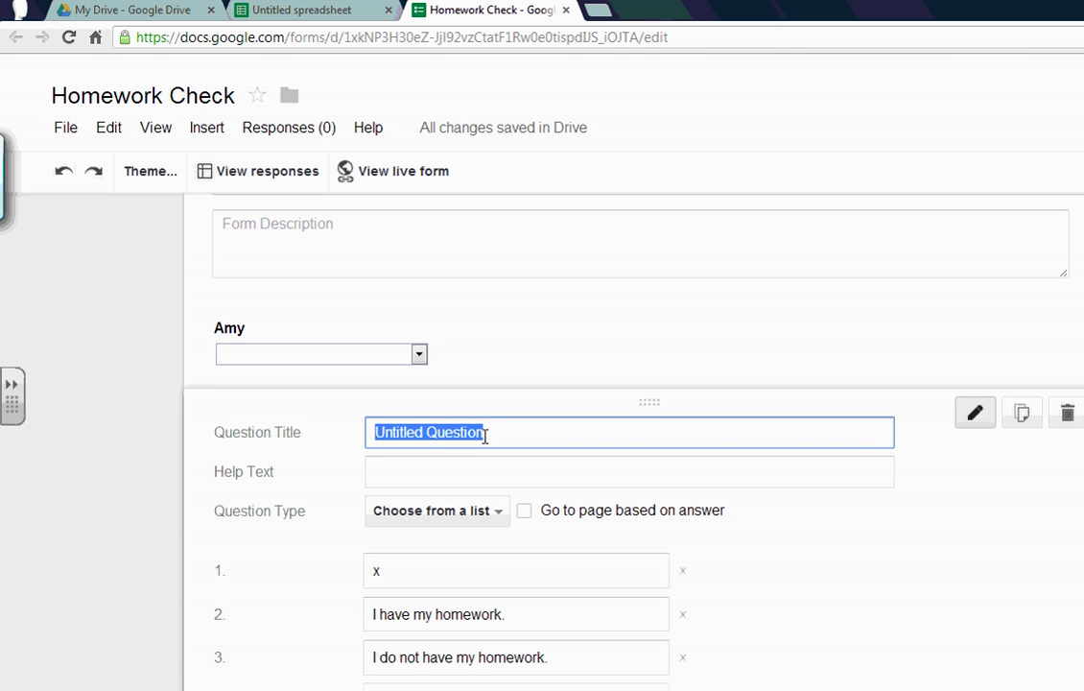
pyautogui.scroll(-1, 487, 440)
pyautogui.scroll(-1, 486, 443)
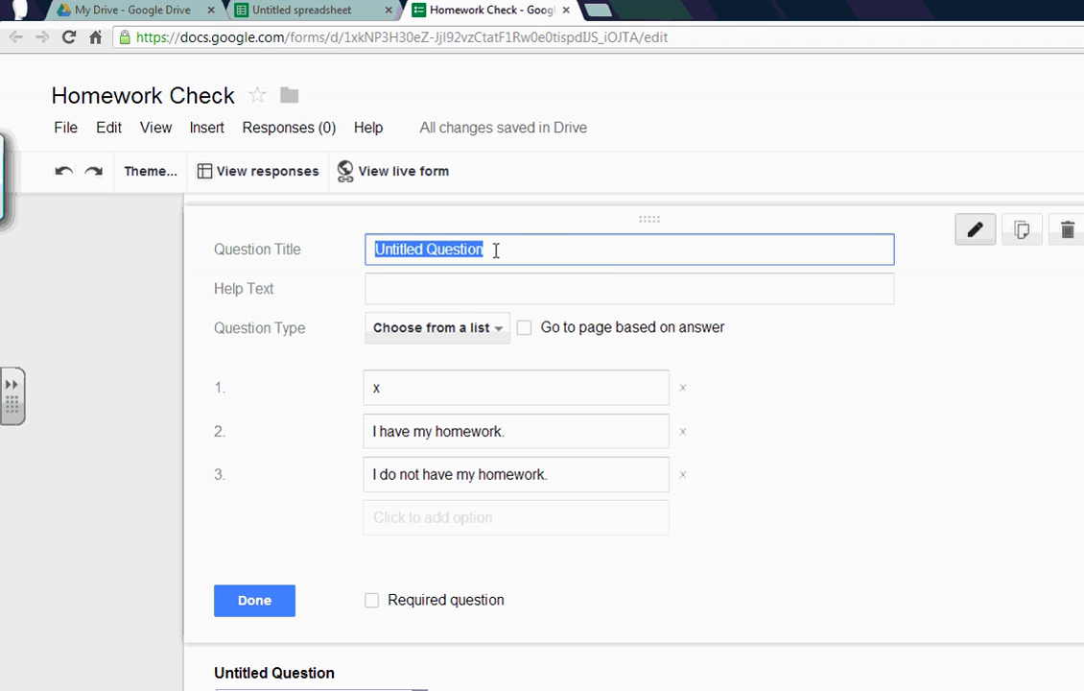
pyautogui.press('BackSpace')
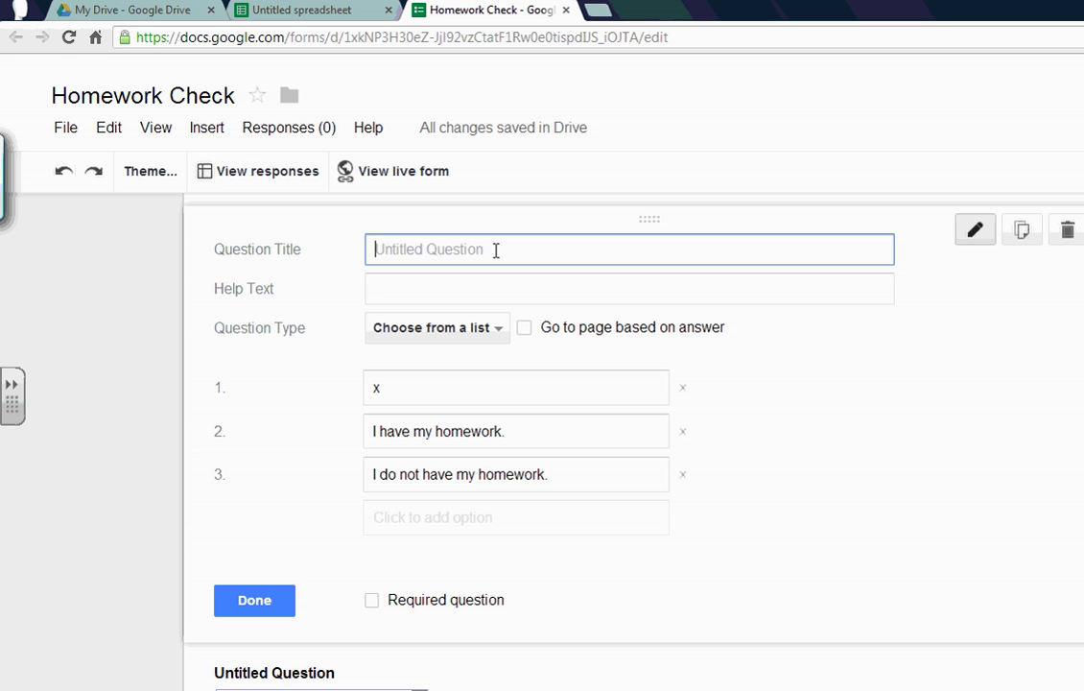
pyautogui.write('Bob')
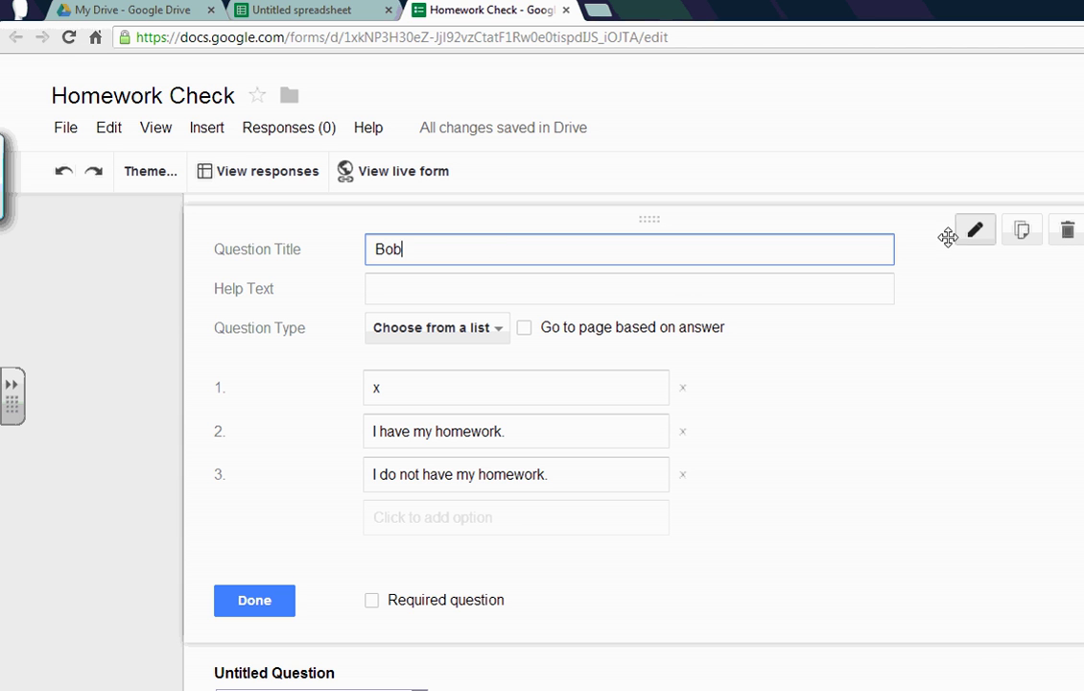
pyautogui.click(255, 603)
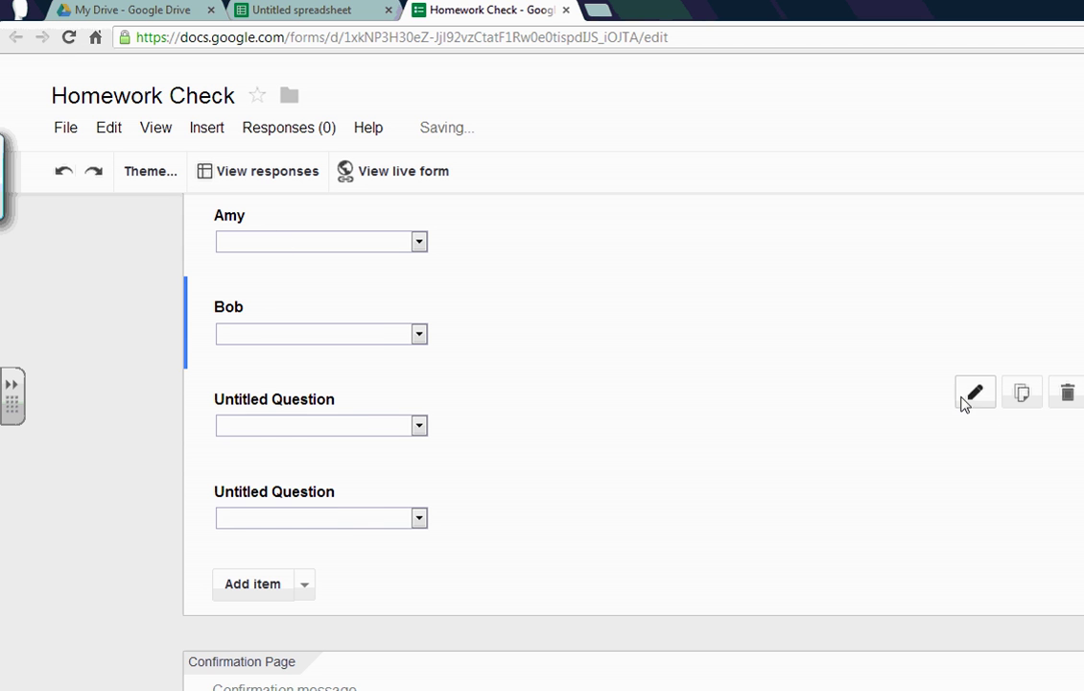
# - Title the third dropdown question with the third student's name
pyautogui.click(974, 393)
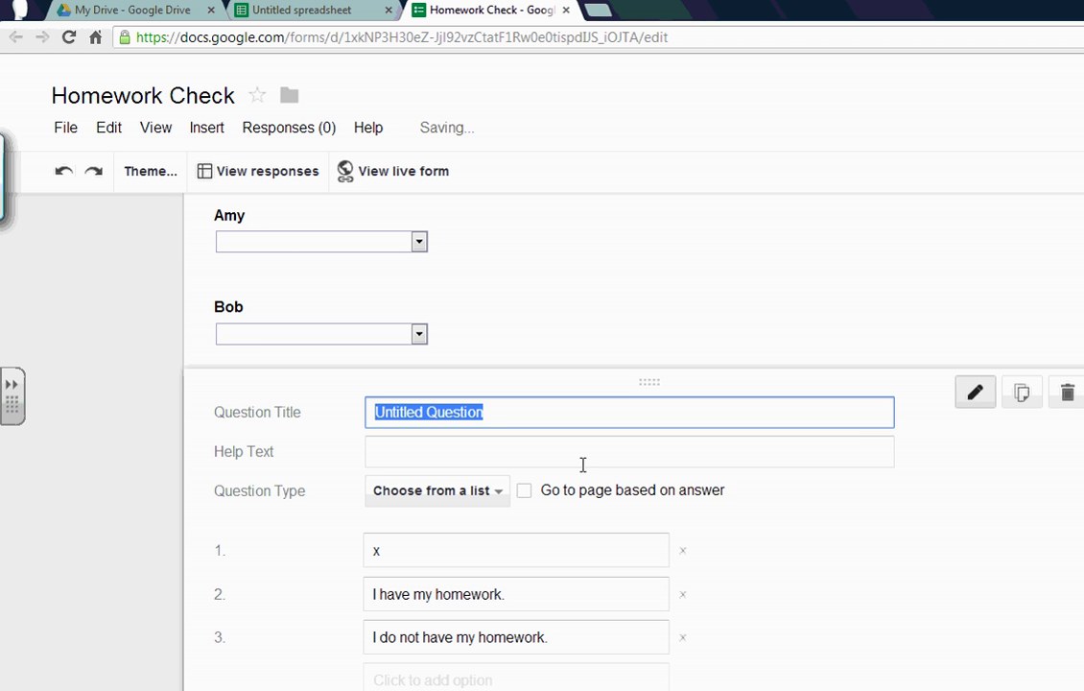
pyautogui.press('BackSpace')
pyautogui.write('Carl')
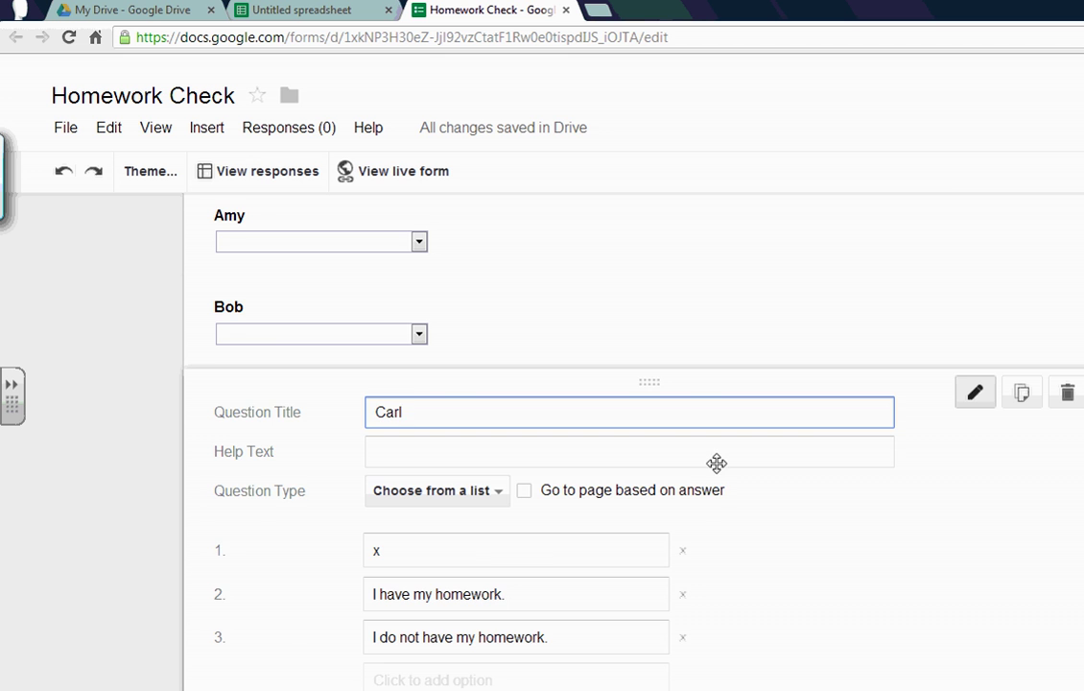
pyautogui.scroll(-2, 716, 460)
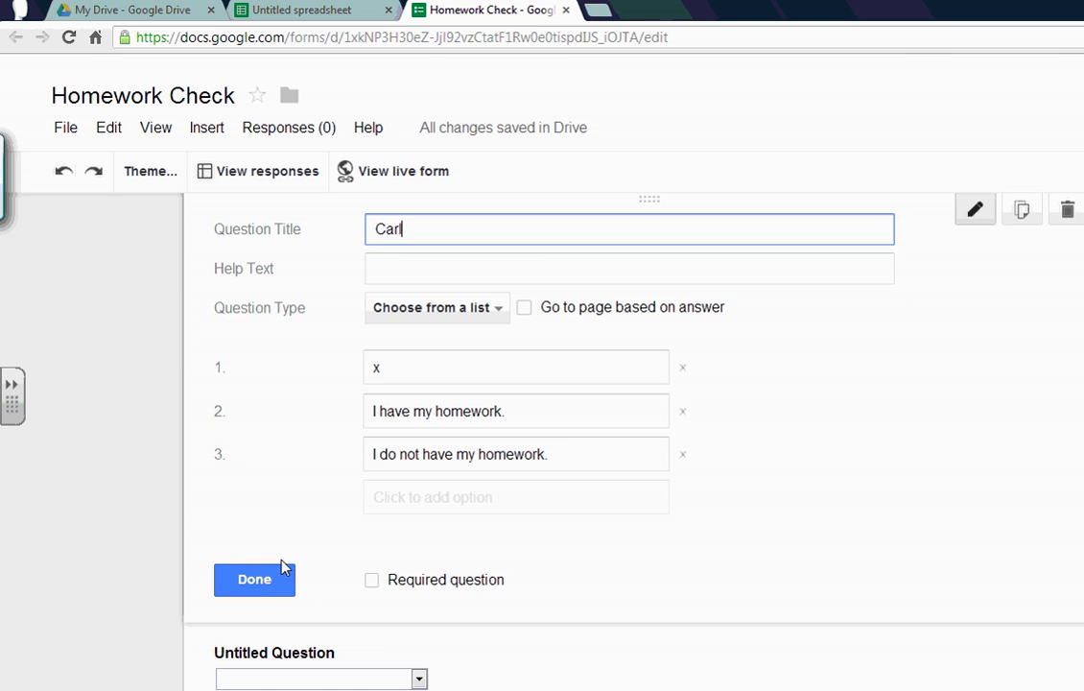
pyautogui.click(254, 580)
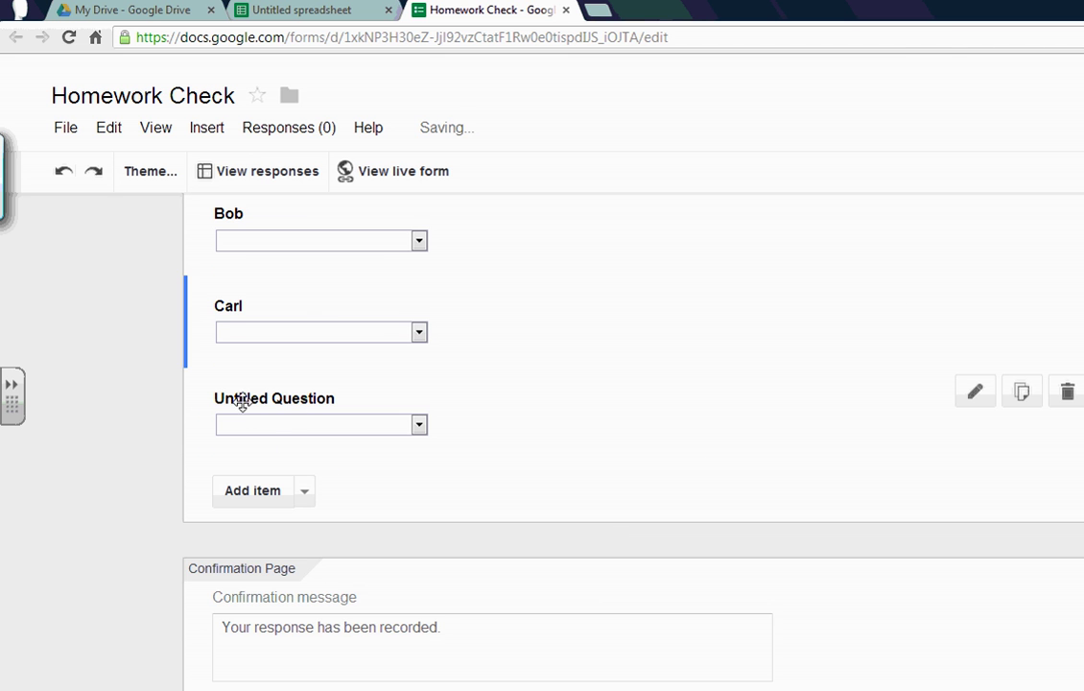
# - Title the fourth dropdown question with the fourth student's name
pyautogui.click(975, 391)
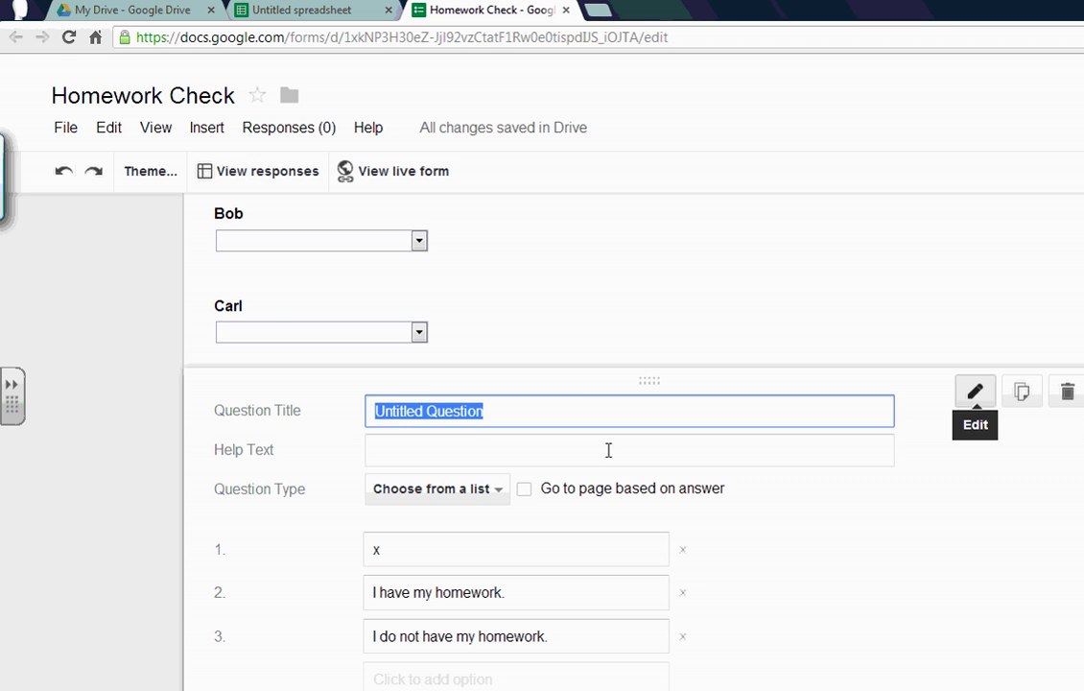
pyautogui.scroll(-1, 489, 307)
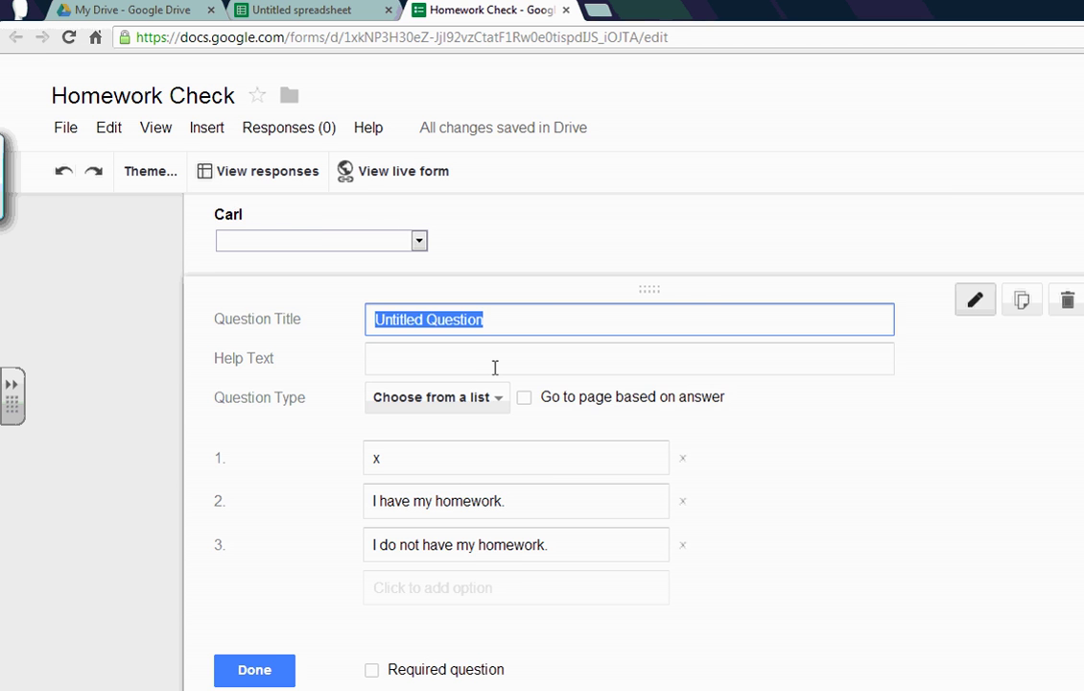
pyautogui.scroll(-1, 496, 368)
pyautogui.press('BackSpace')
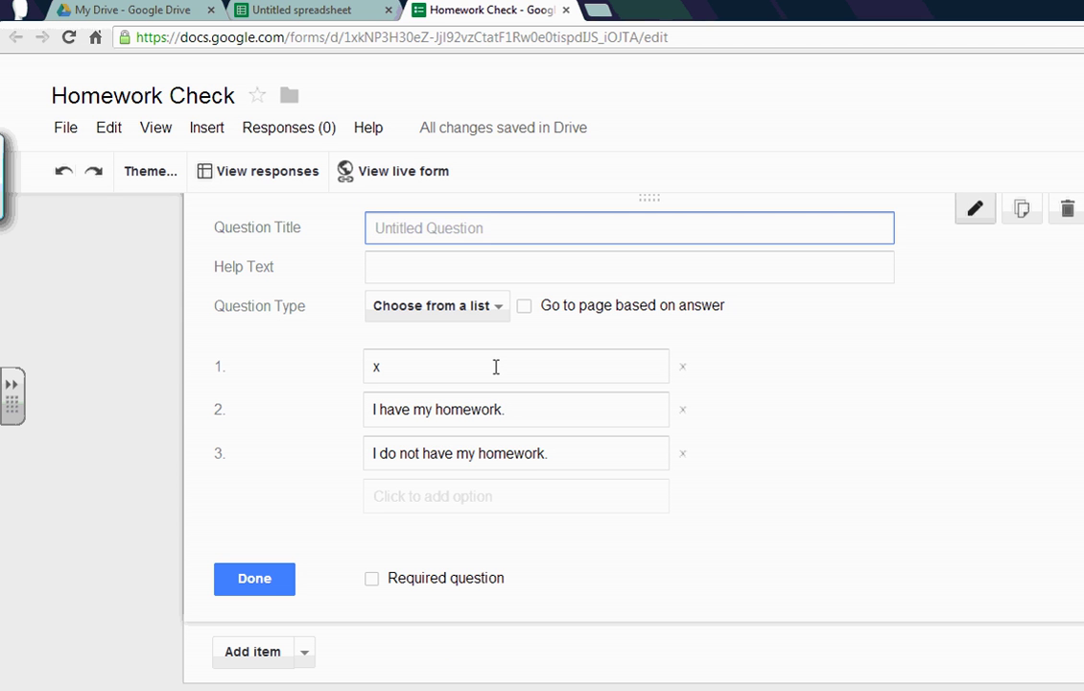
pyautogui.write('Dan')
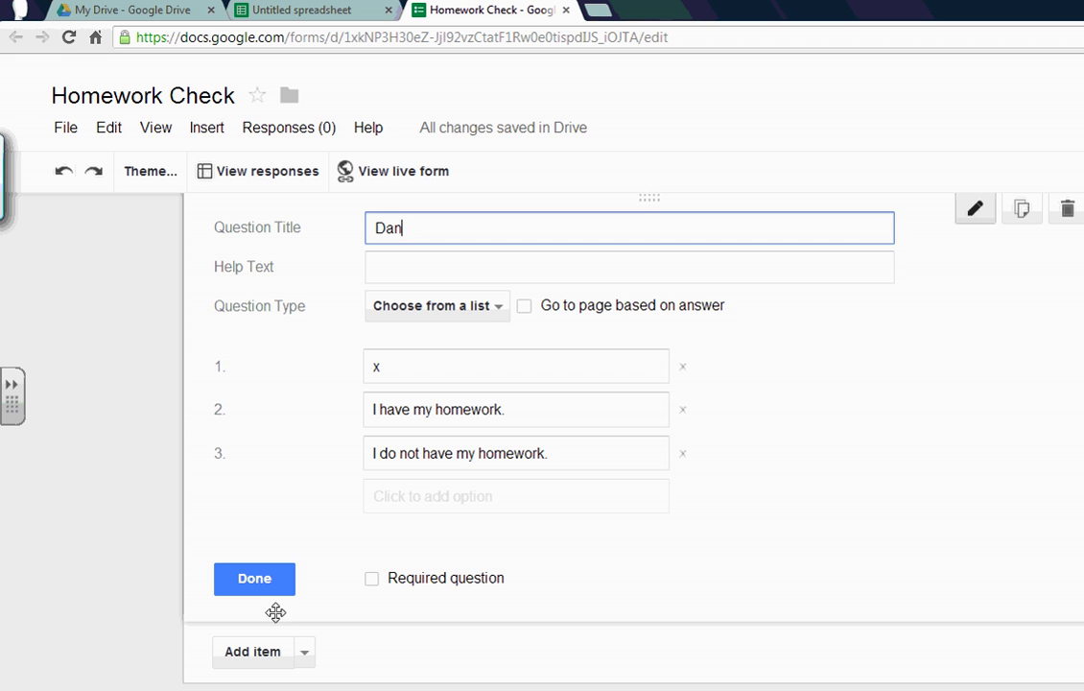
pyautogui.click(256, 578)
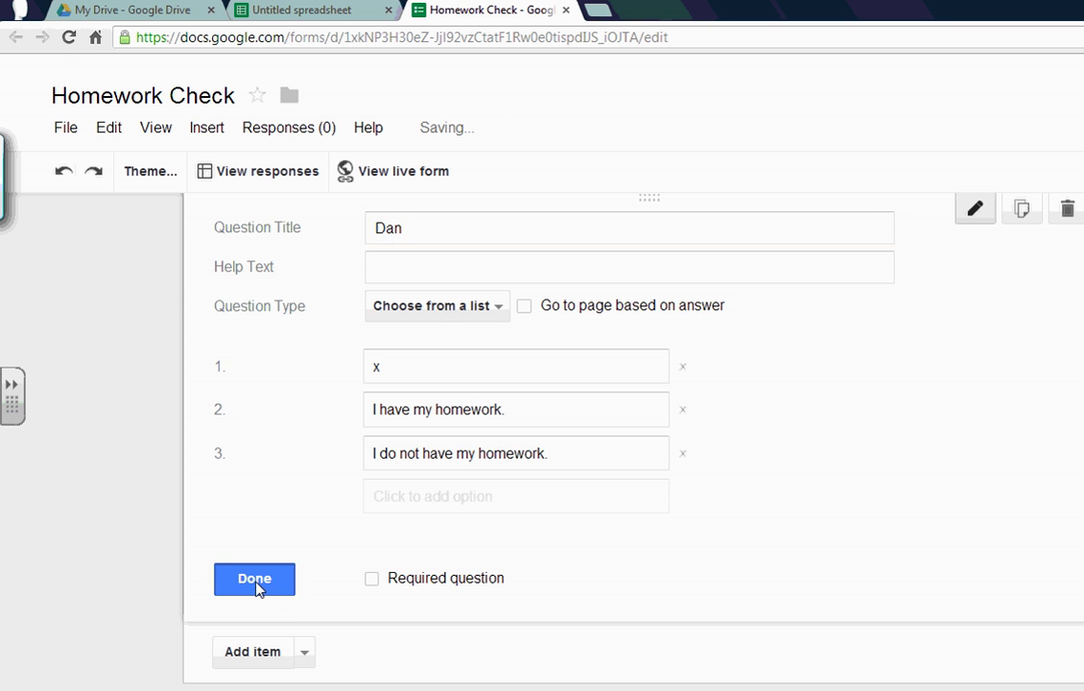
pyautogui.scroll(1, 283, 587)
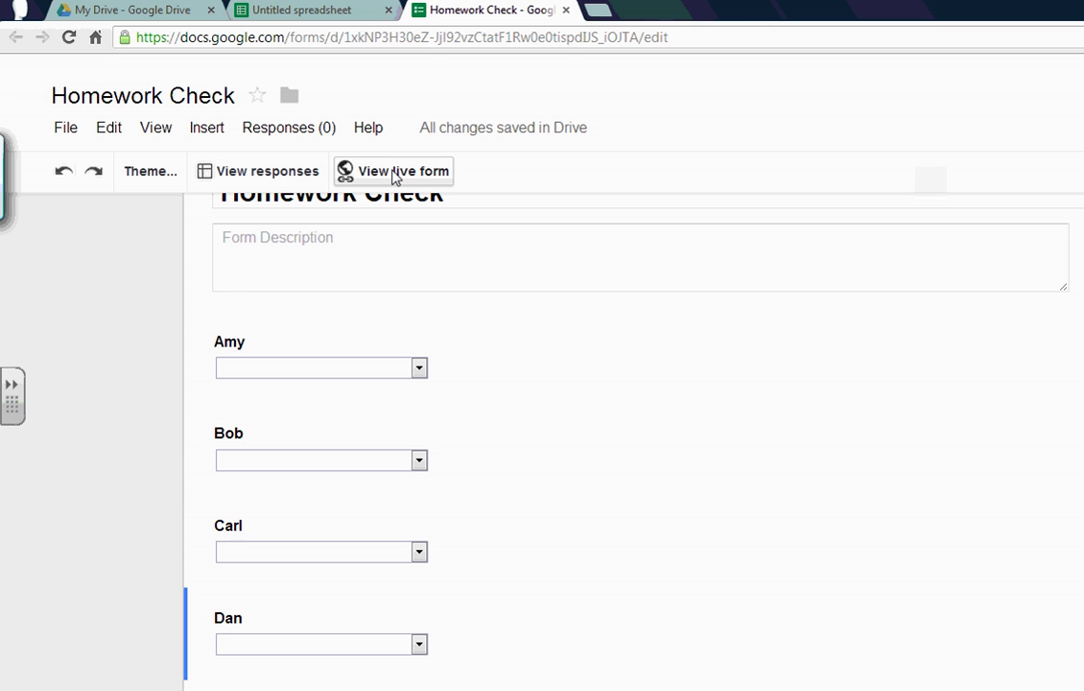
# - Submit a live-form response marking the first student as 'I have my homework.'
pyautogui.click(394, 173)
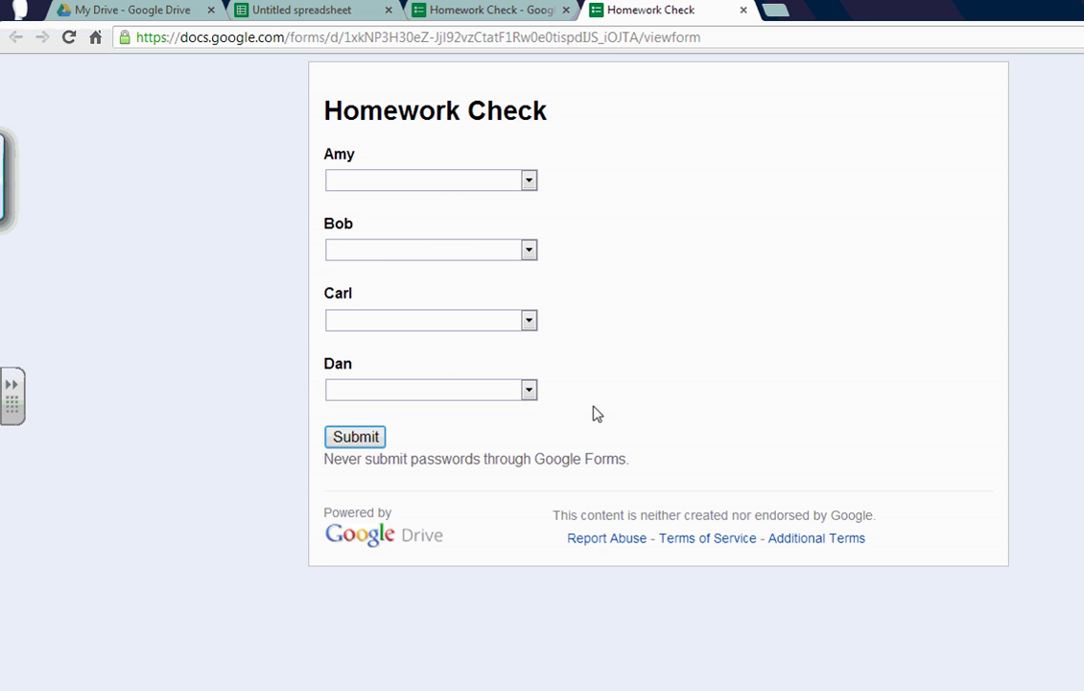
pyautogui.click(528, 183)
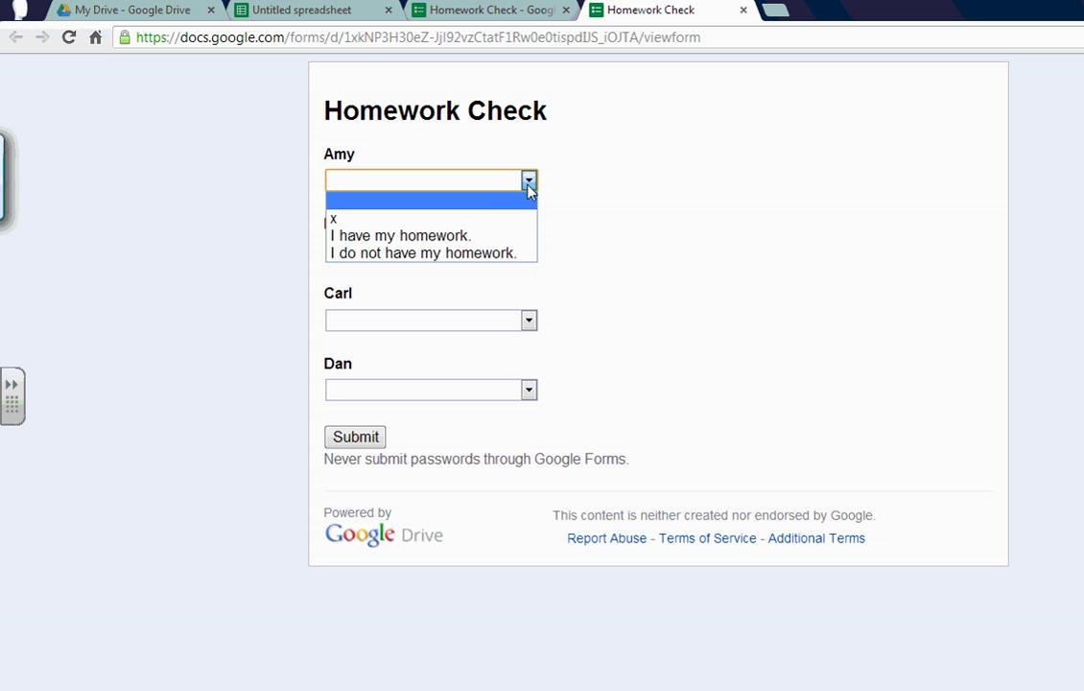
pyautogui.click(413, 236)
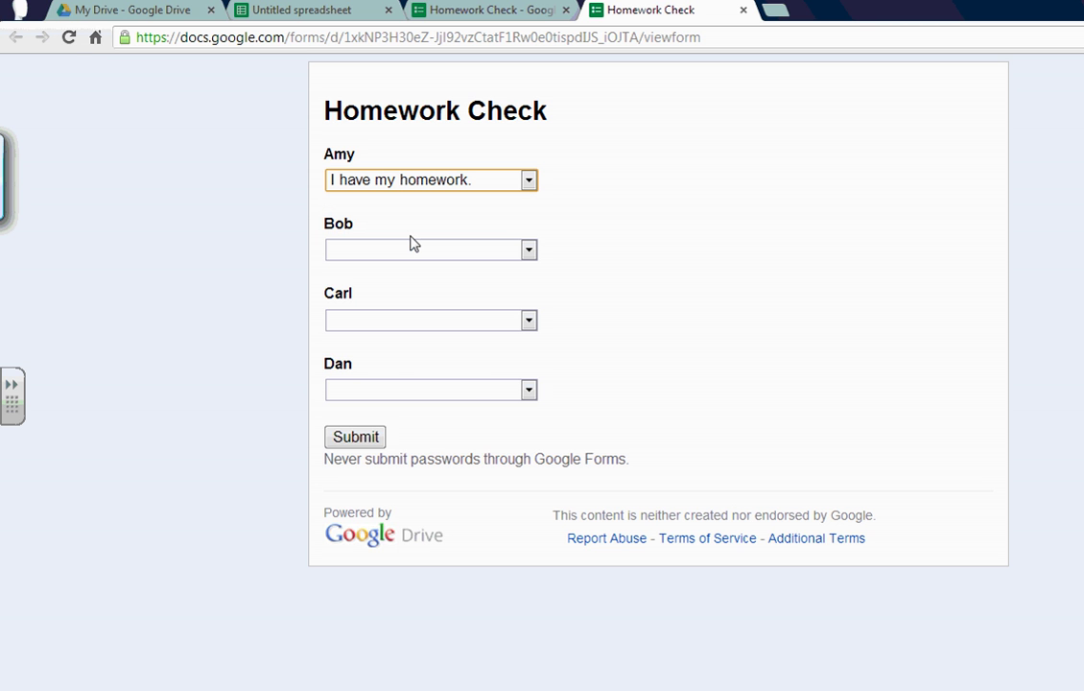
pyautogui.click(378, 440)
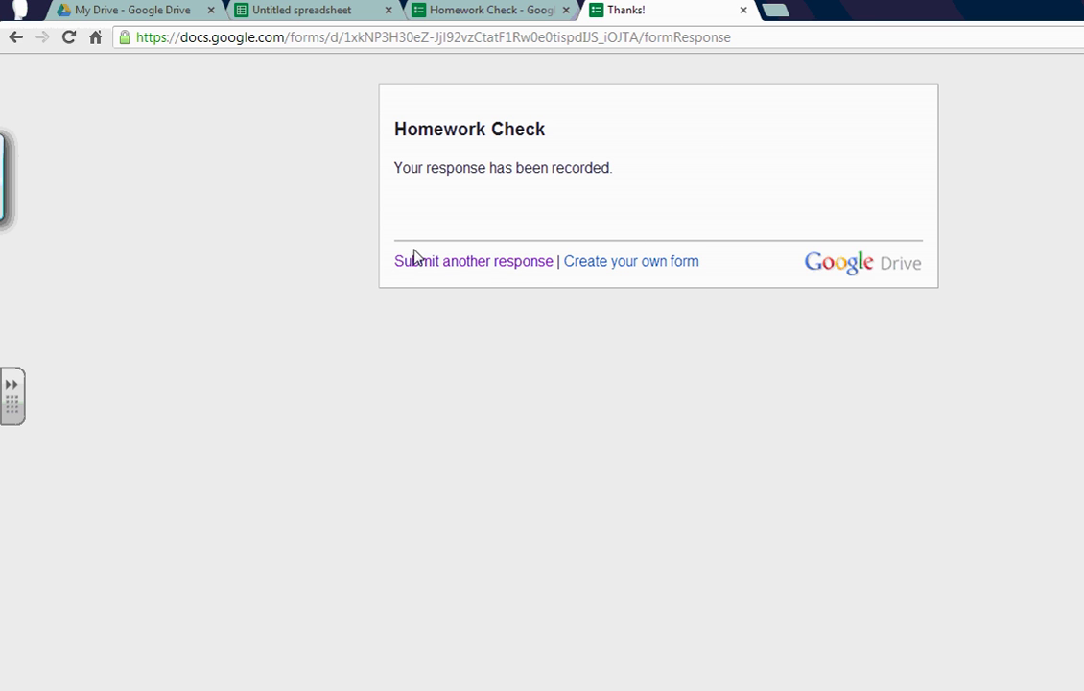
# - Submit two responses: Carl without his homework, then Bob with his homework
pyautogui.click(483, 262)
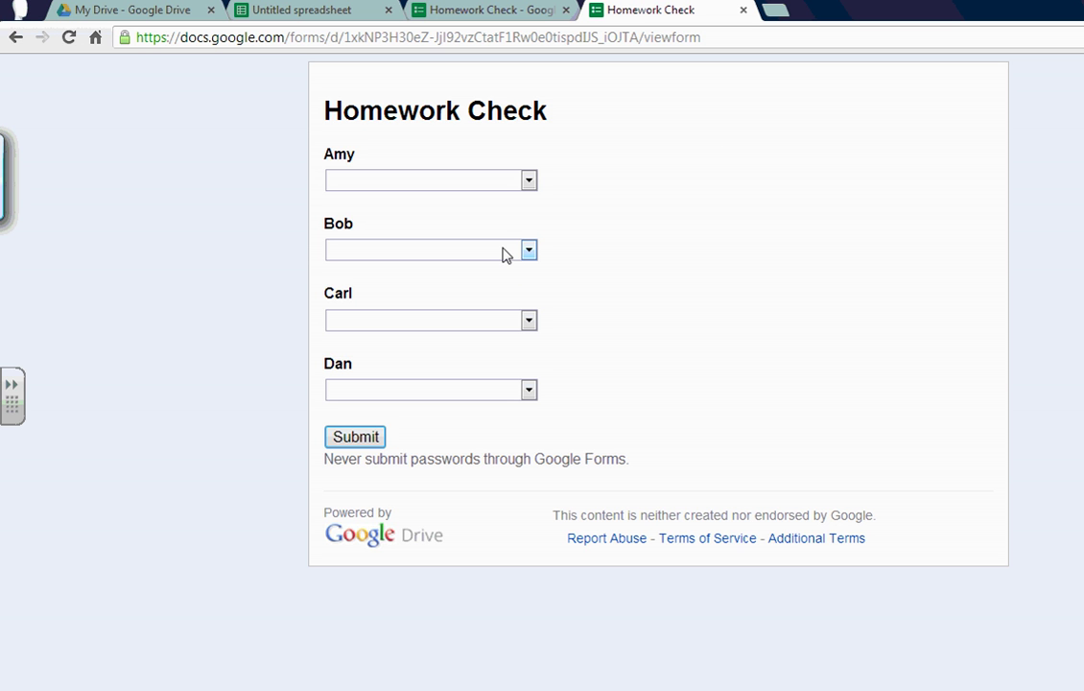
pyautogui.click(529, 320)
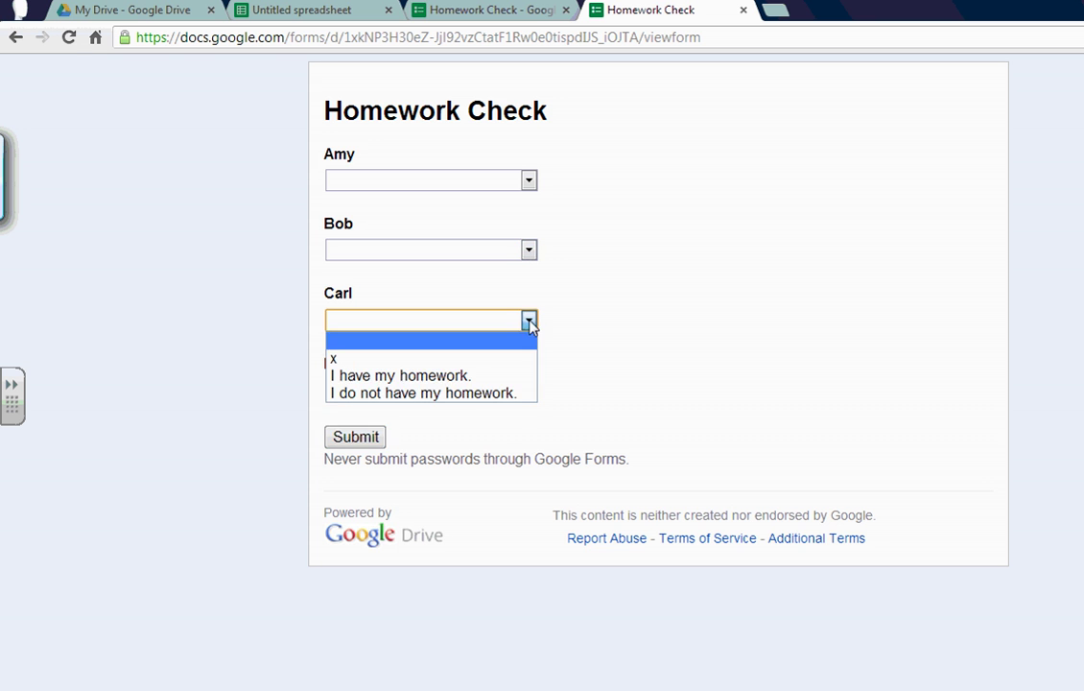
pyautogui.click(515, 393)
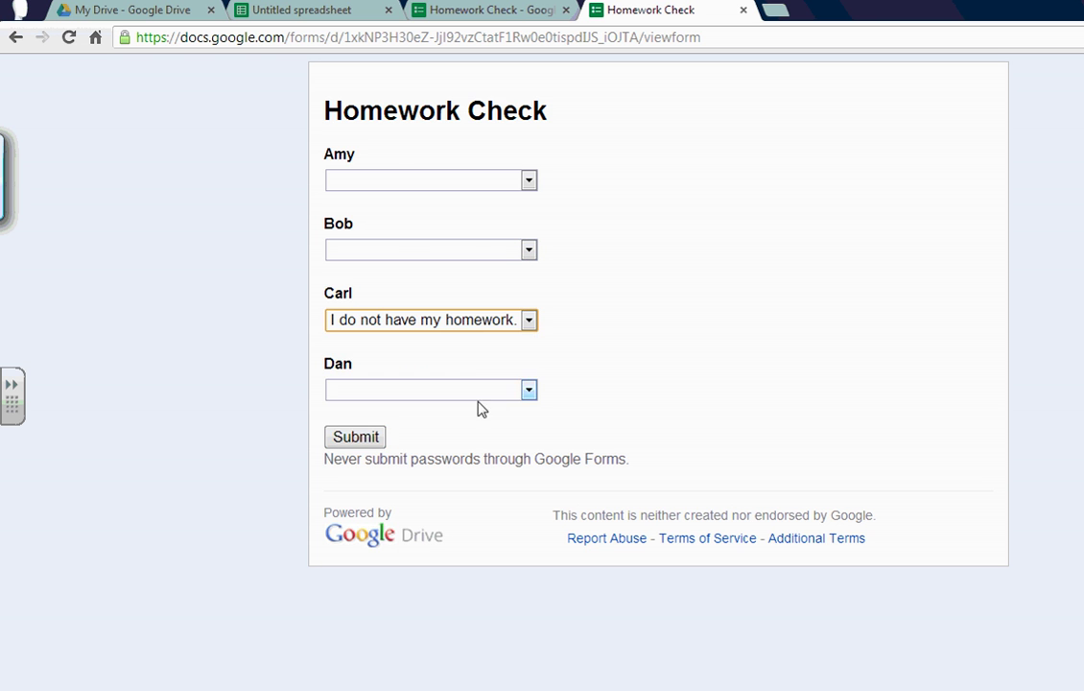
pyautogui.click(356, 438)
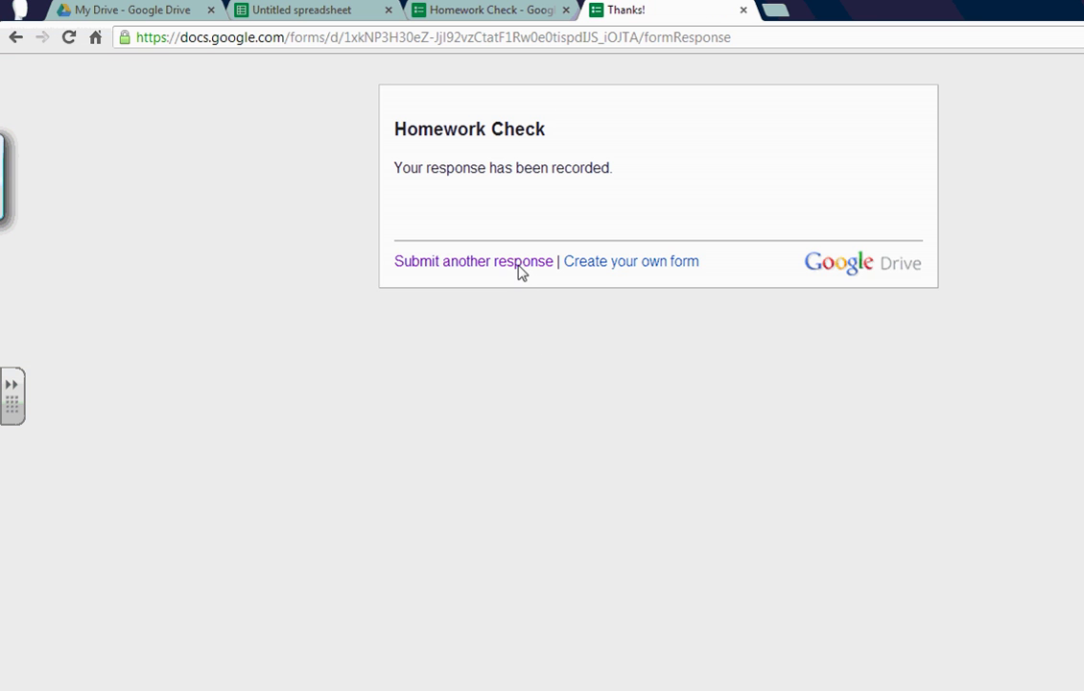
pyautogui.click(494, 267)
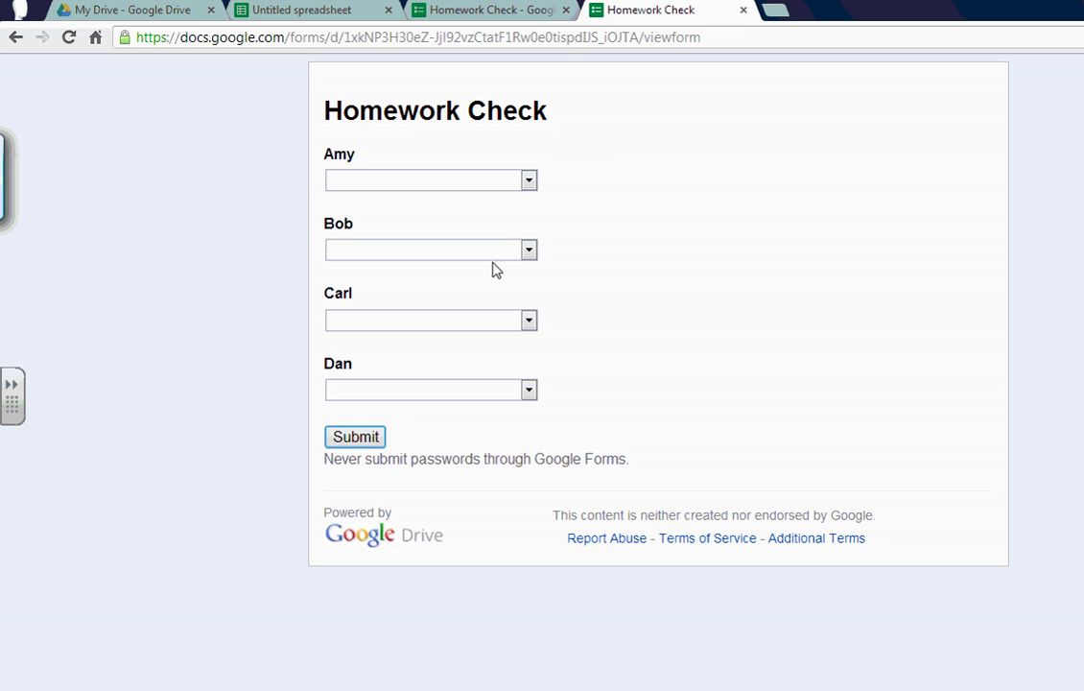
pyautogui.click(528, 250)
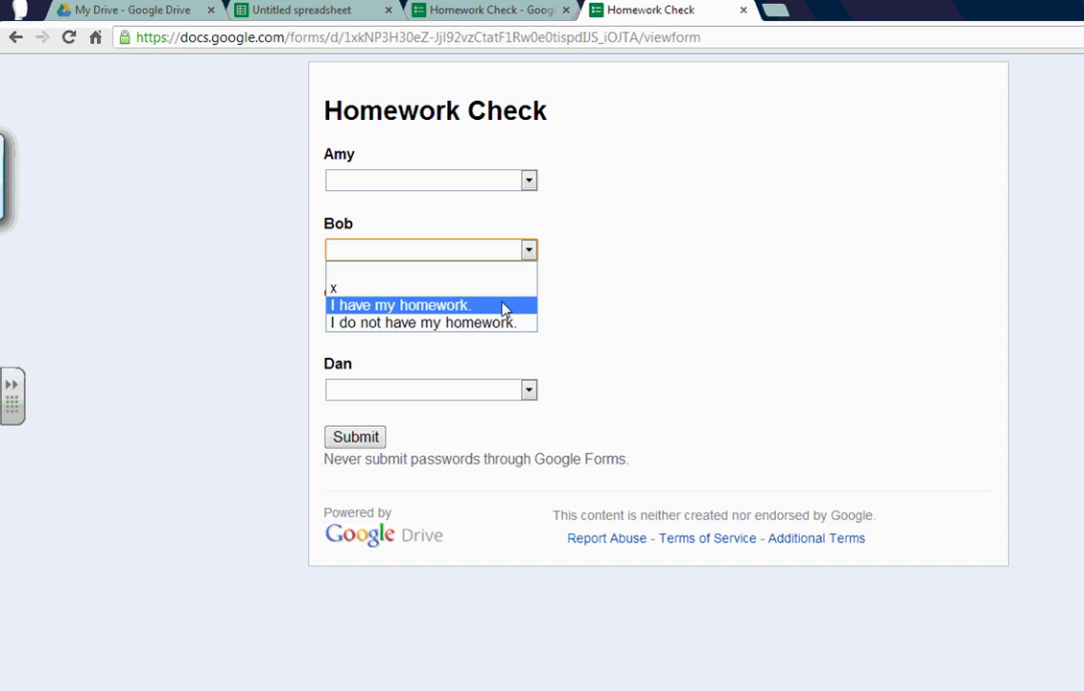
pyautogui.click(436, 305)
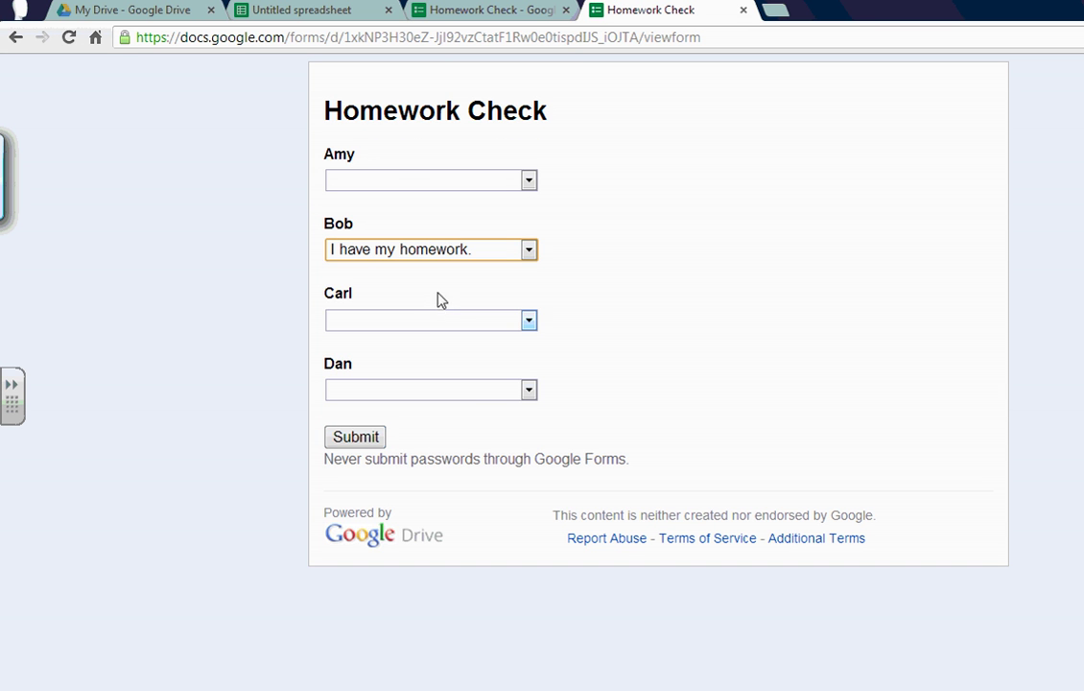
pyautogui.click(374, 438)
# - Submit two responses marking Dan, then Amy, as having their homework
pyautogui.click(519, 263)
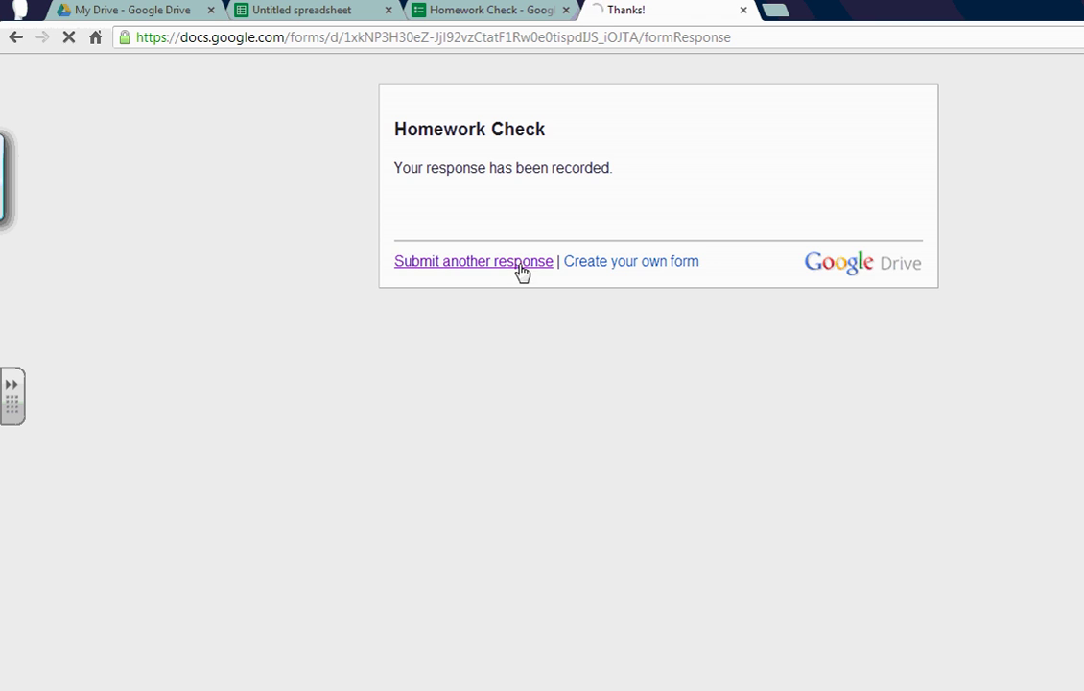
pyautogui.click(512, 394)
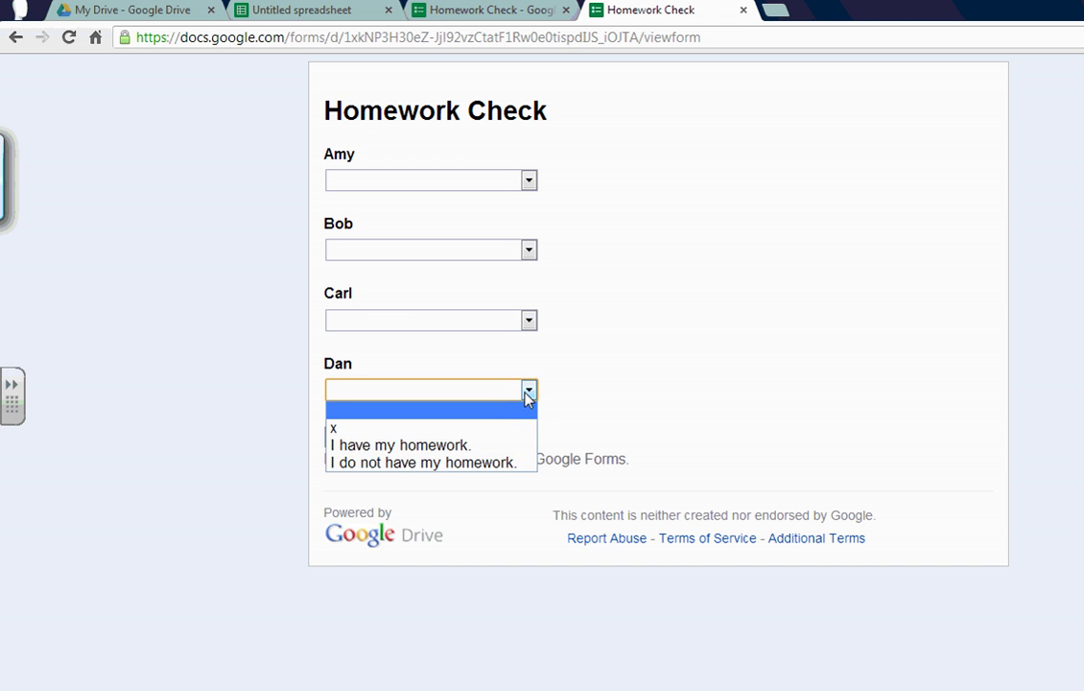
pyautogui.click(466, 443)
pyautogui.click(353, 439)
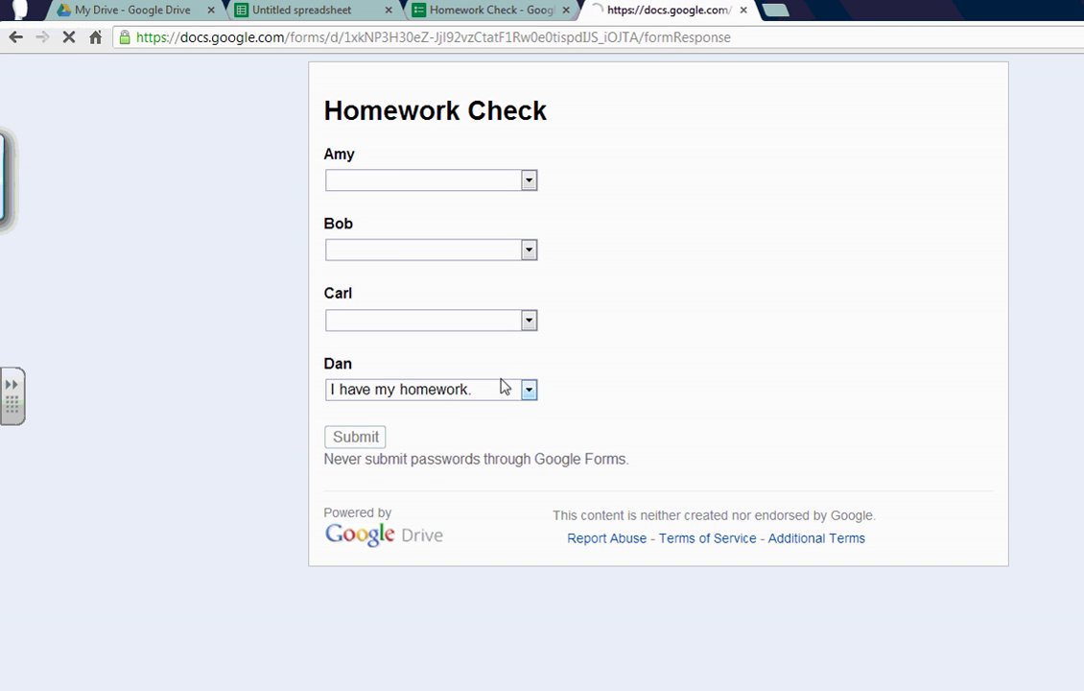
pyautogui.click(531, 267)
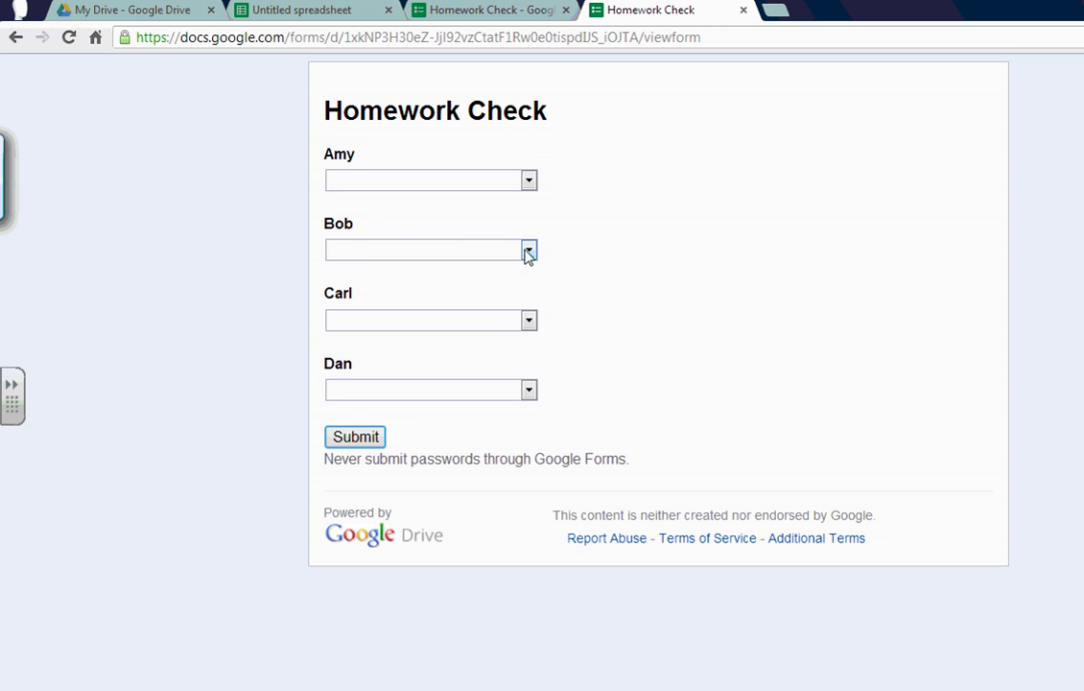
pyautogui.click(528, 180)
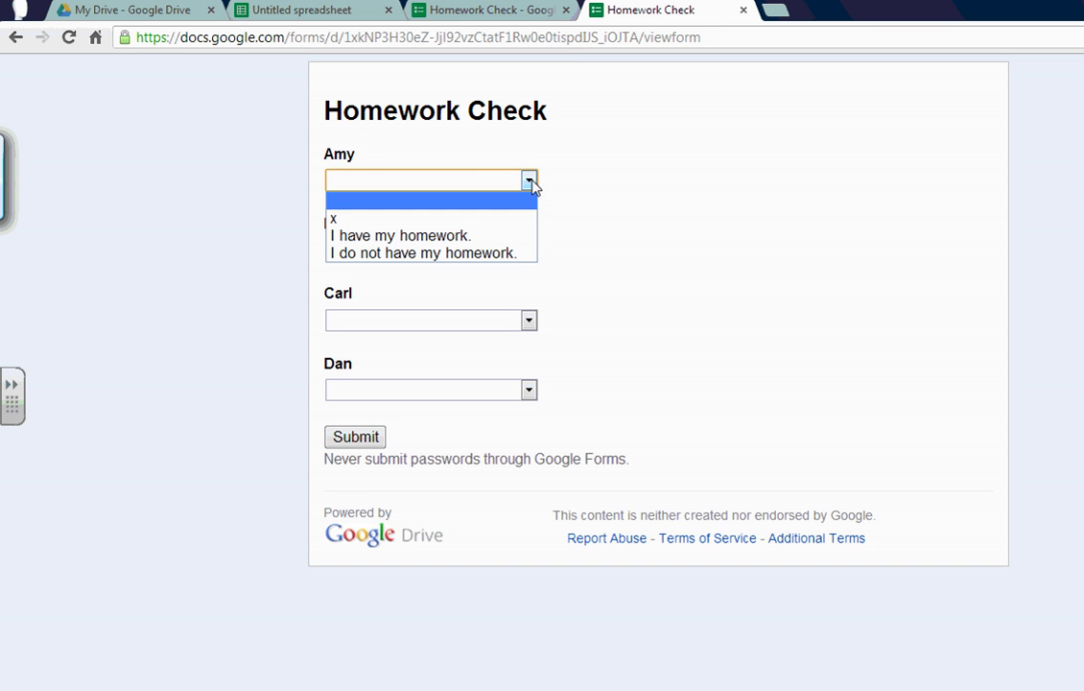
pyautogui.click(516, 236)
pyautogui.click(343, 438)
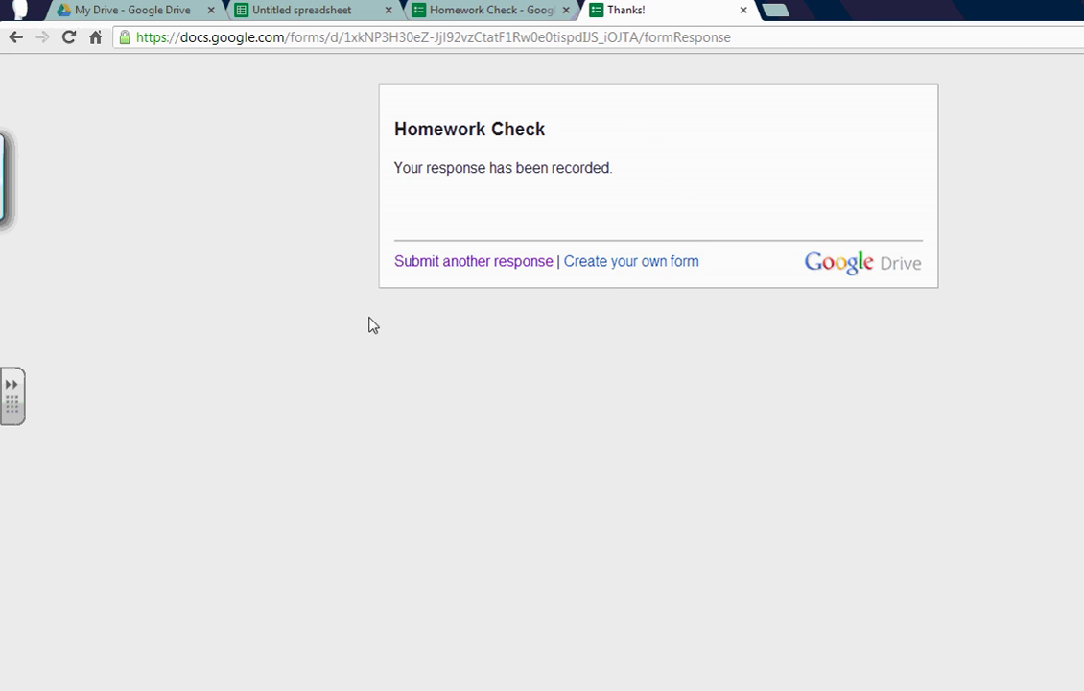
# - Submit two more responses marking Bob, then Dan, as having their homework
pyautogui.click(460, 261)
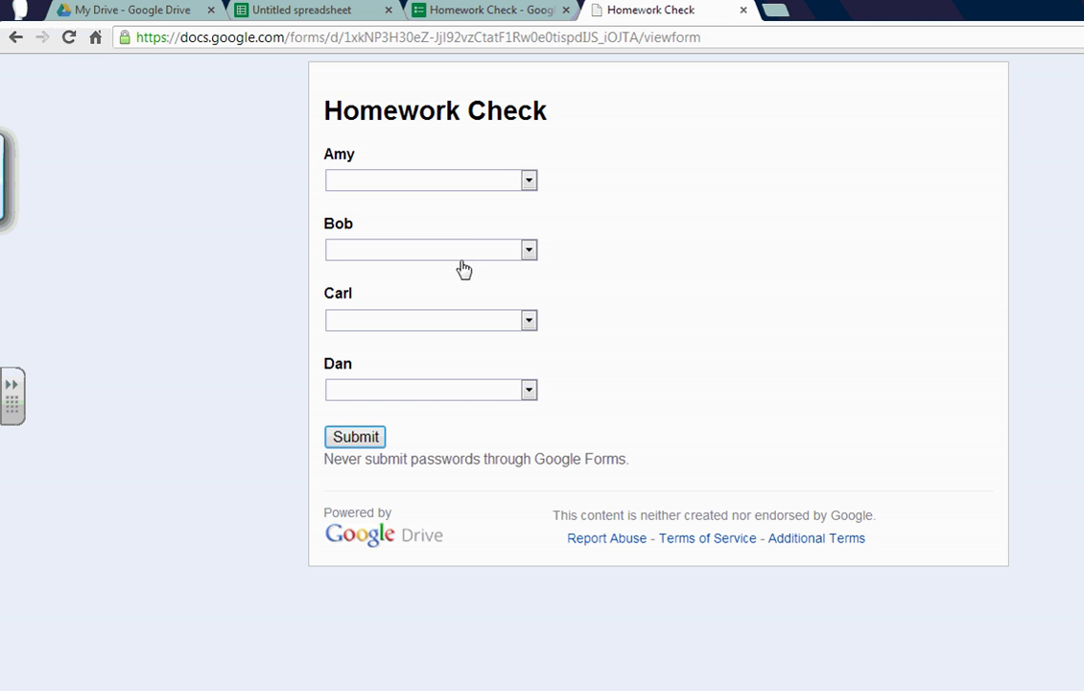
pyautogui.click(529, 252)
pyautogui.click(499, 308)
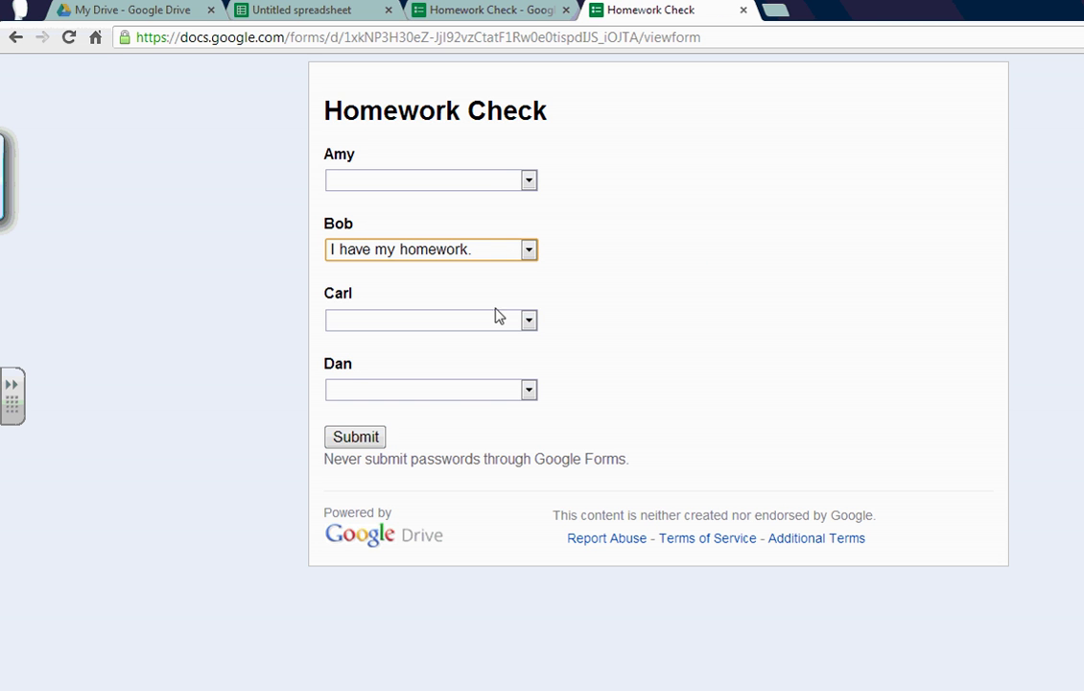
pyautogui.click(355, 437)
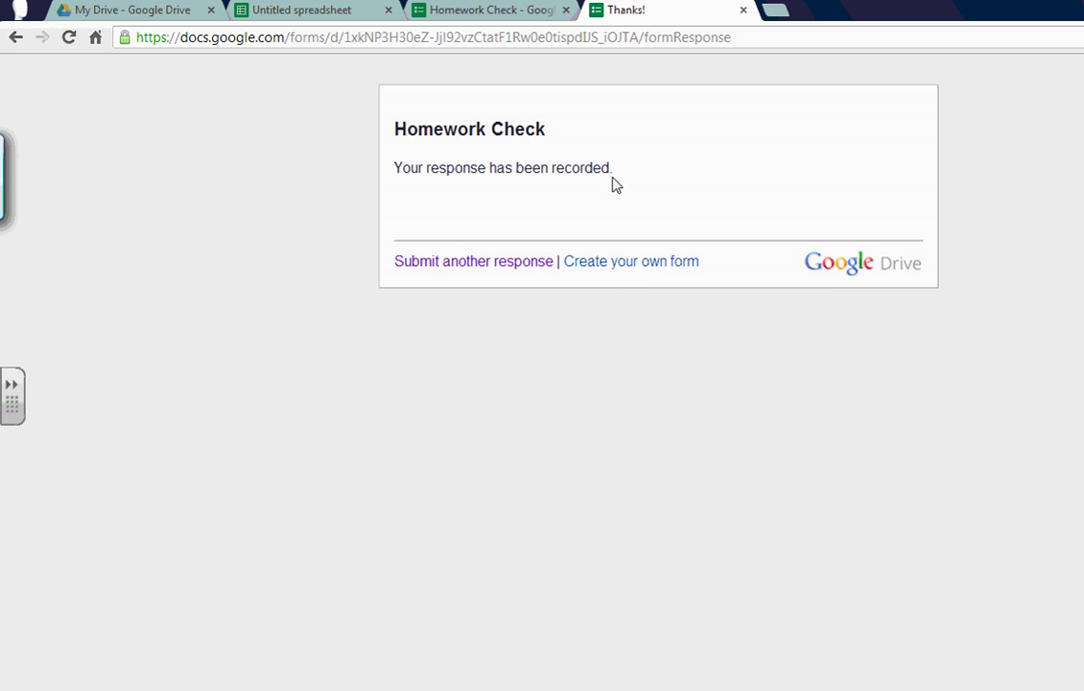
pyautogui.click(499, 262)
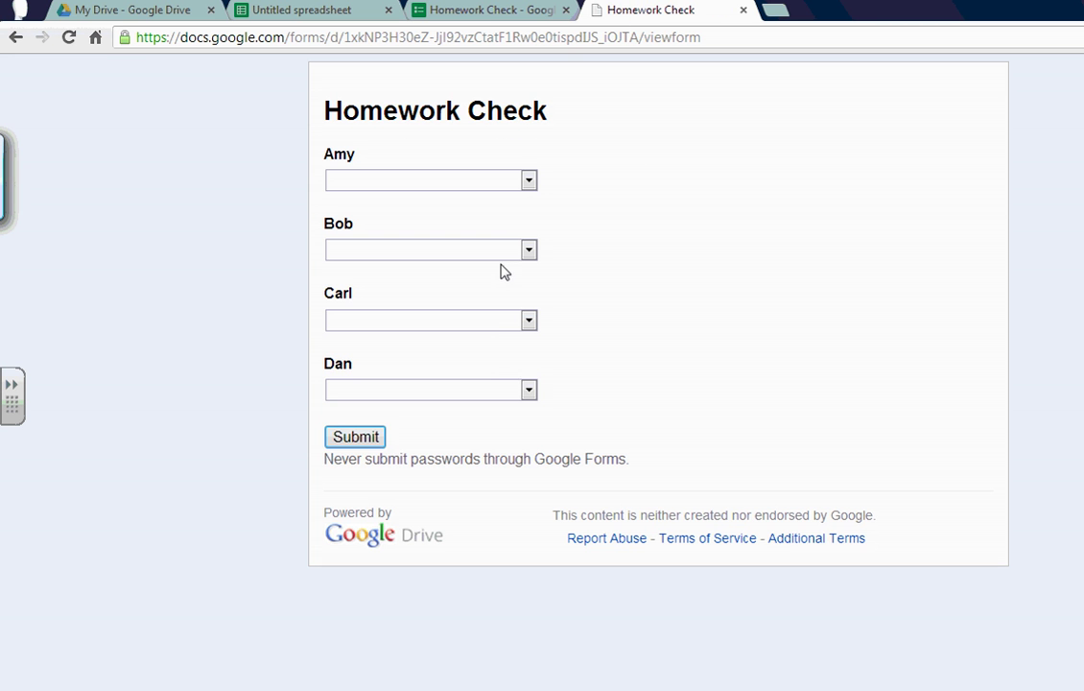
pyautogui.click(529, 389)
pyautogui.click(504, 444)
pyautogui.click(382, 438)
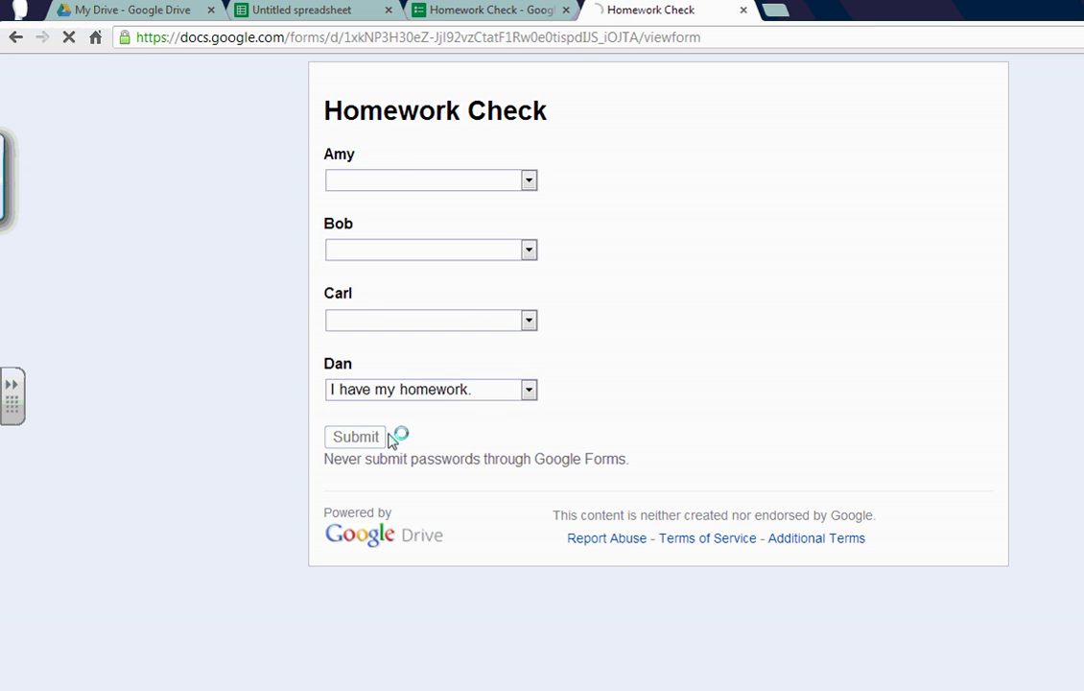
# - Submit a response with Carl having homework, then one with Bob without and Carl with homework
pyautogui.click(530, 262)
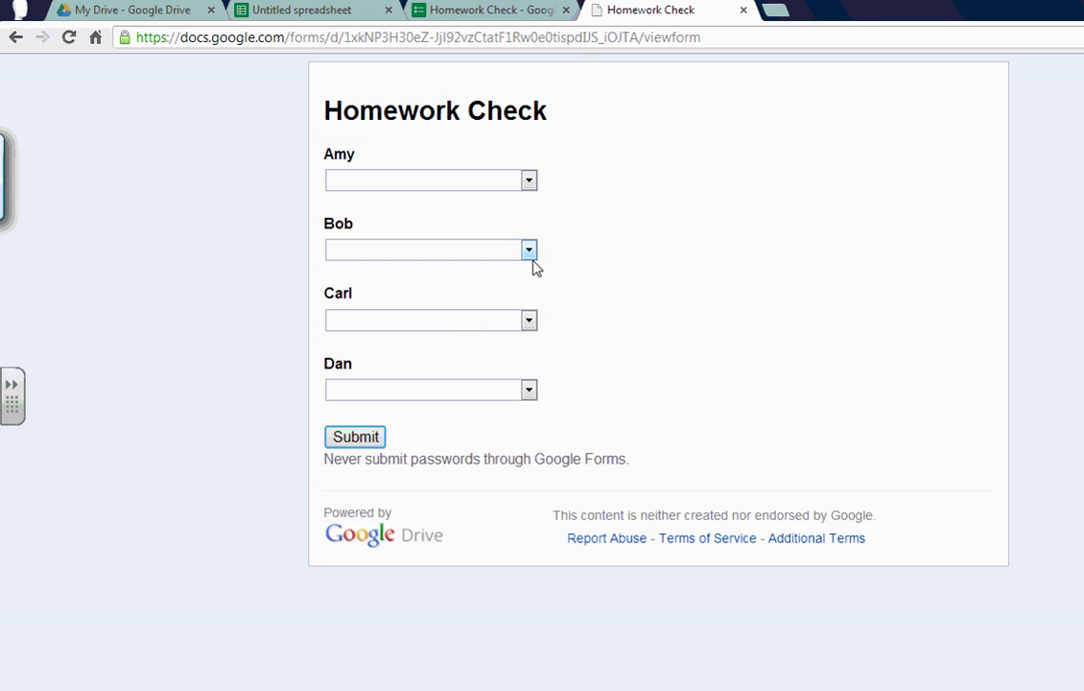
pyautogui.click(515, 320)
pyautogui.click(464, 376)
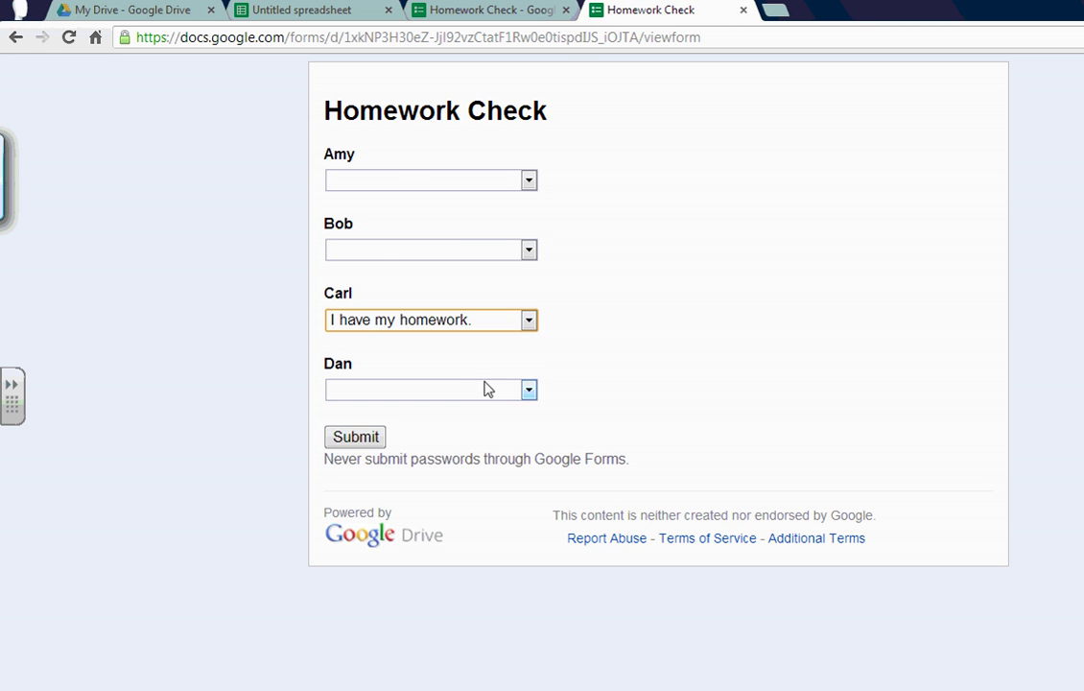
pyautogui.click(381, 436)
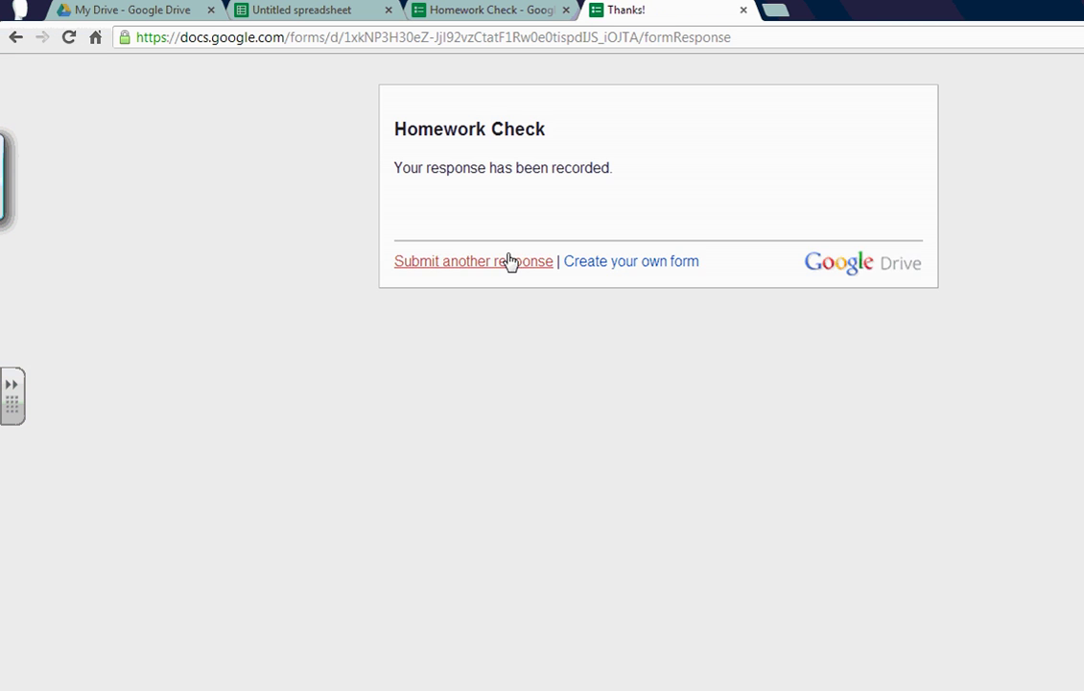
pyautogui.click(510, 261)
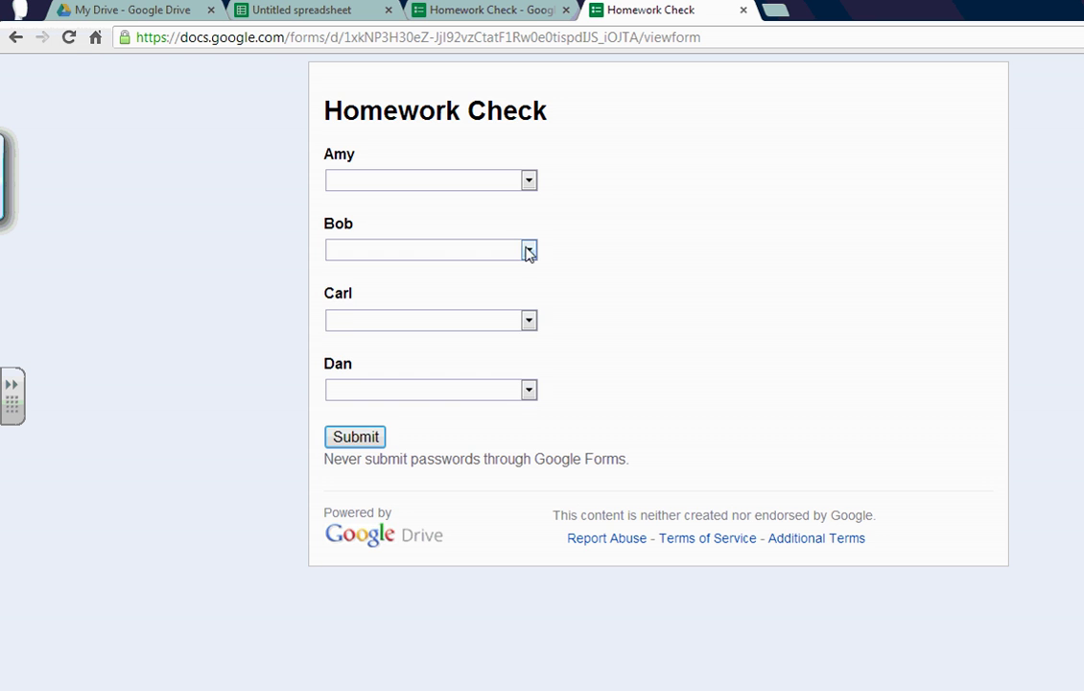
pyautogui.click(528, 250)
pyautogui.click(484, 322)
pyautogui.click(483, 321)
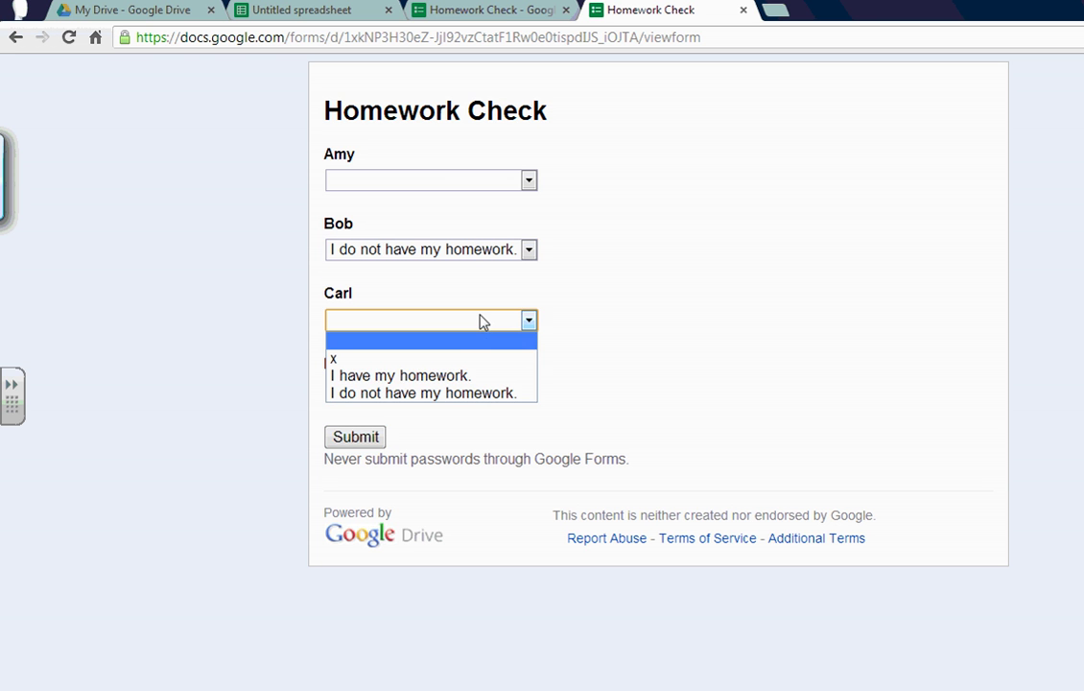
pyautogui.click(453, 376)
pyautogui.click(356, 436)
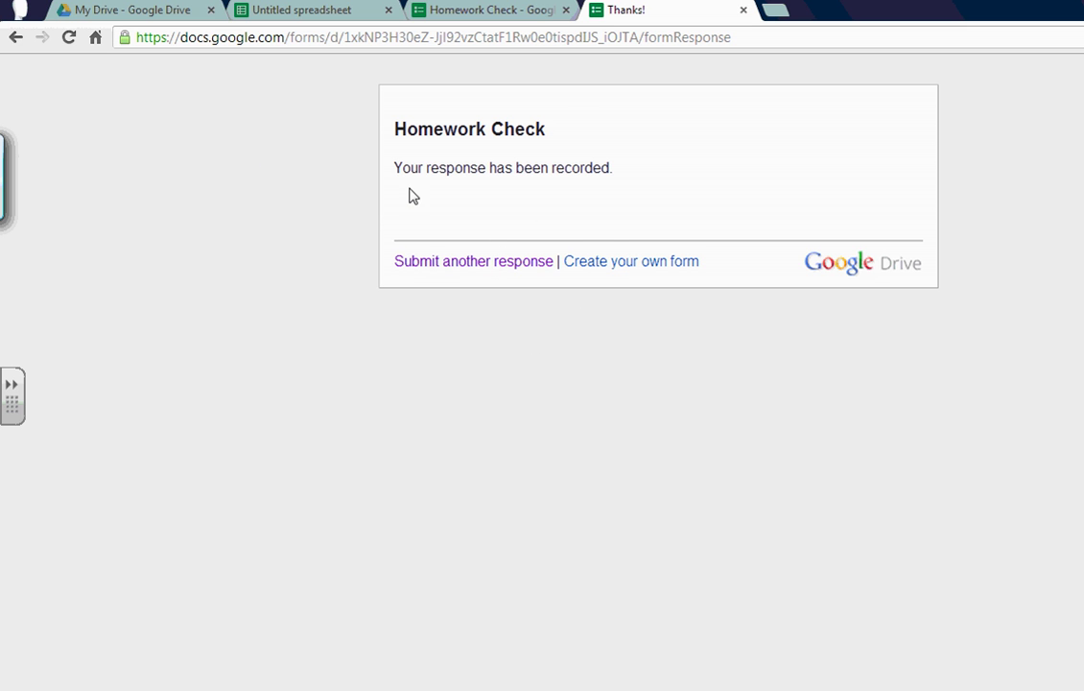
# - Close the Thanks! confirmation tab and open the Responses (9) menu in the Homework Check editor
pyautogui.click(744, 10)
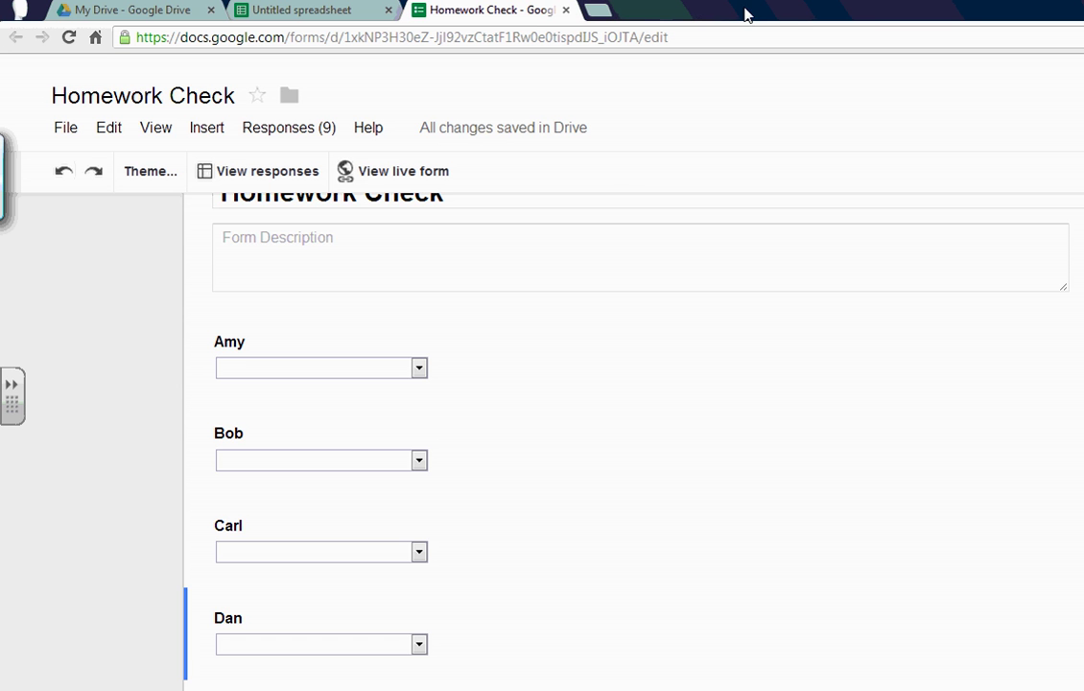
pyautogui.scroll(1, 459, 247)
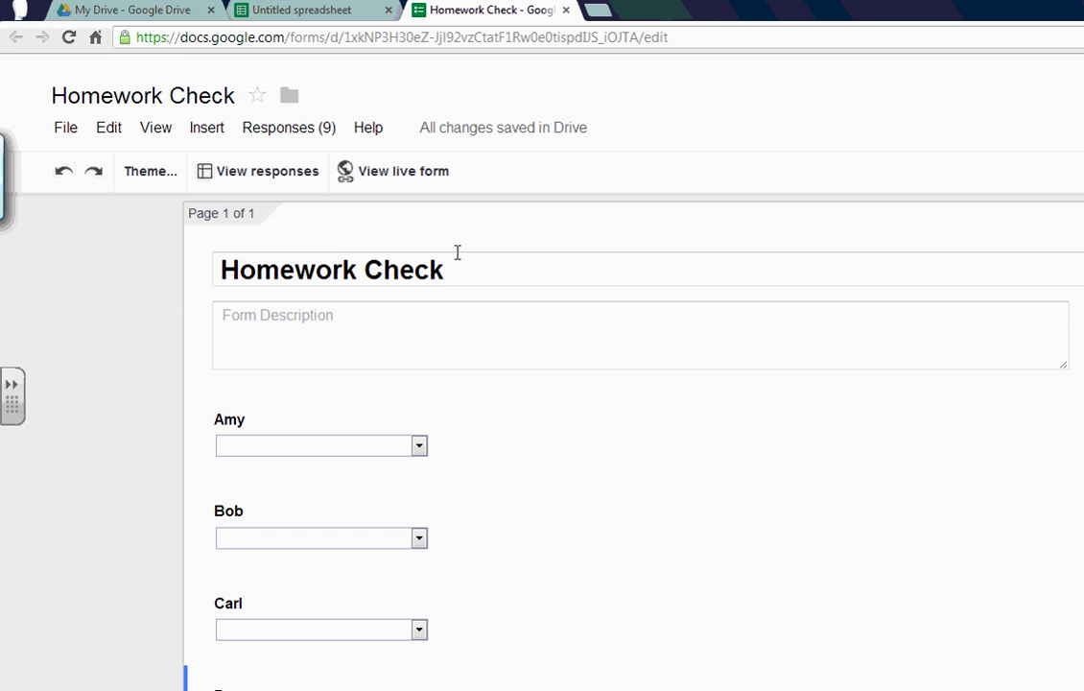
pyautogui.click(313, 132)
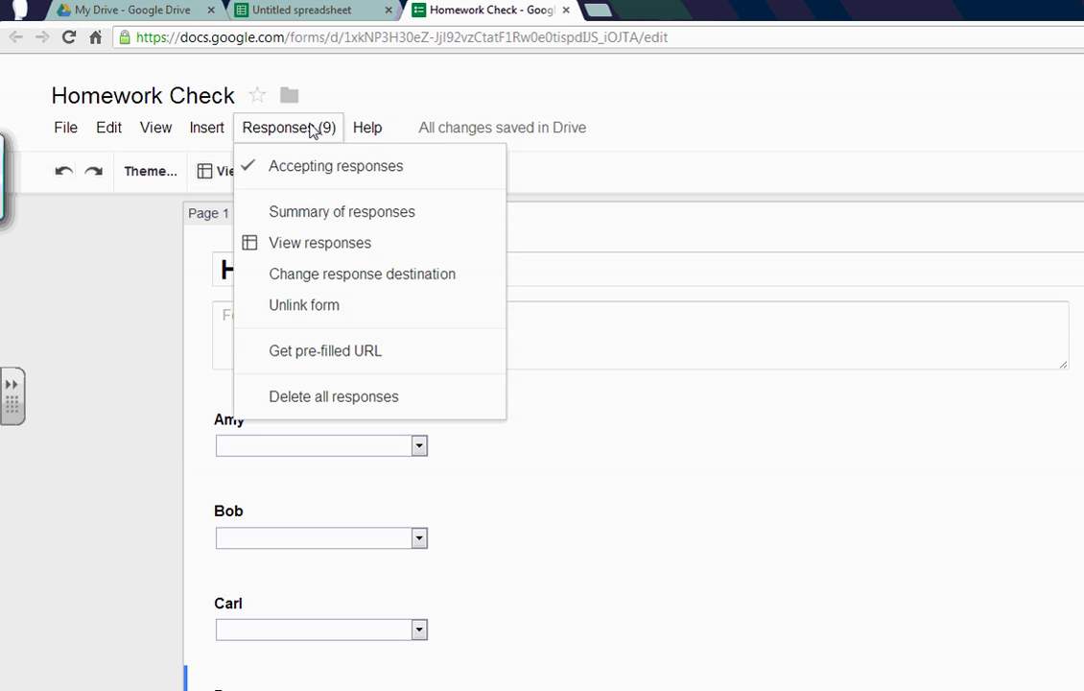
# - Open the Summary of responses and review pie charts: Amy and Dan 100%, Bob and Carl 67% with homework
pyautogui.click(324, 215)
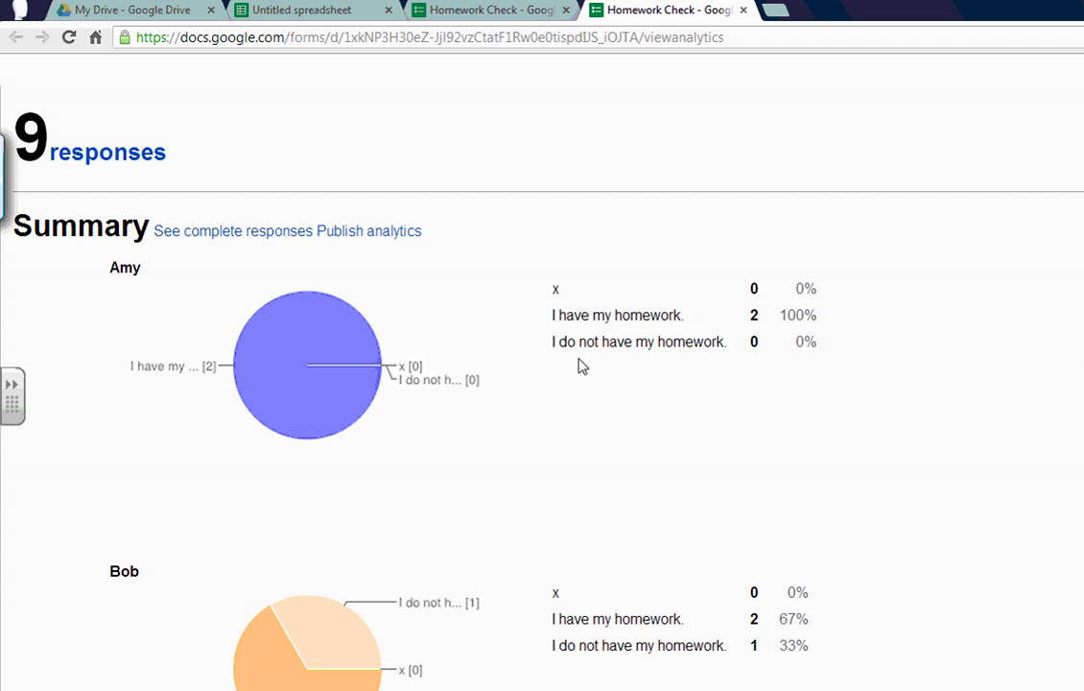
pyautogui.scroll(-2, 447, 368)
pyautogui.scroll(-1, 451, 369)
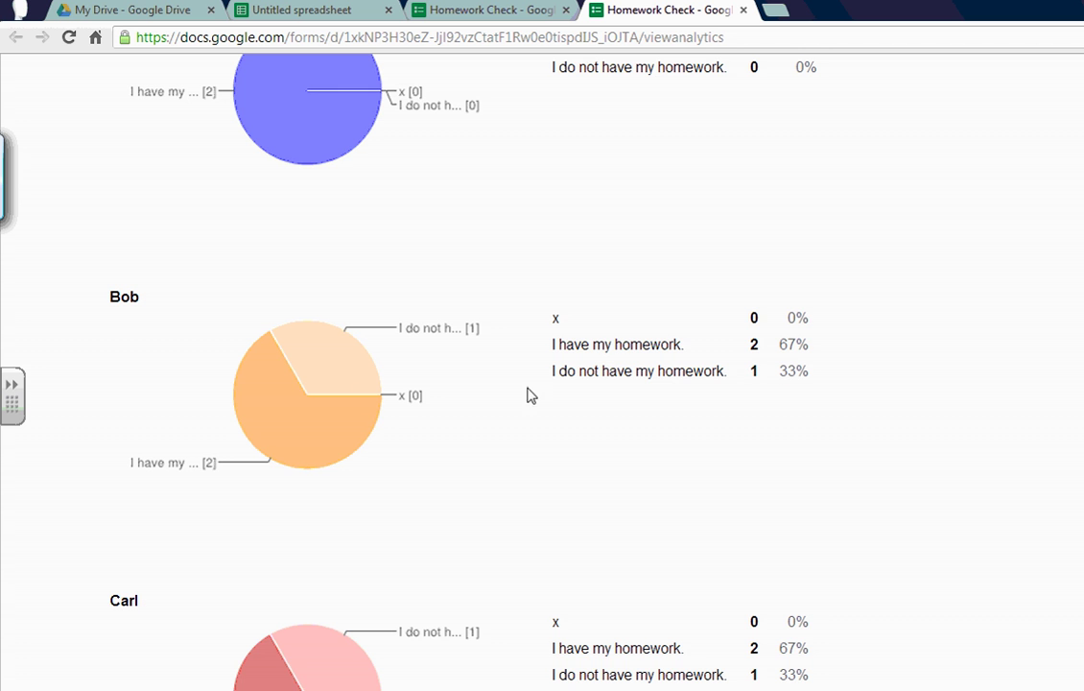
pyautogui.scroll(-2, 410, 394)
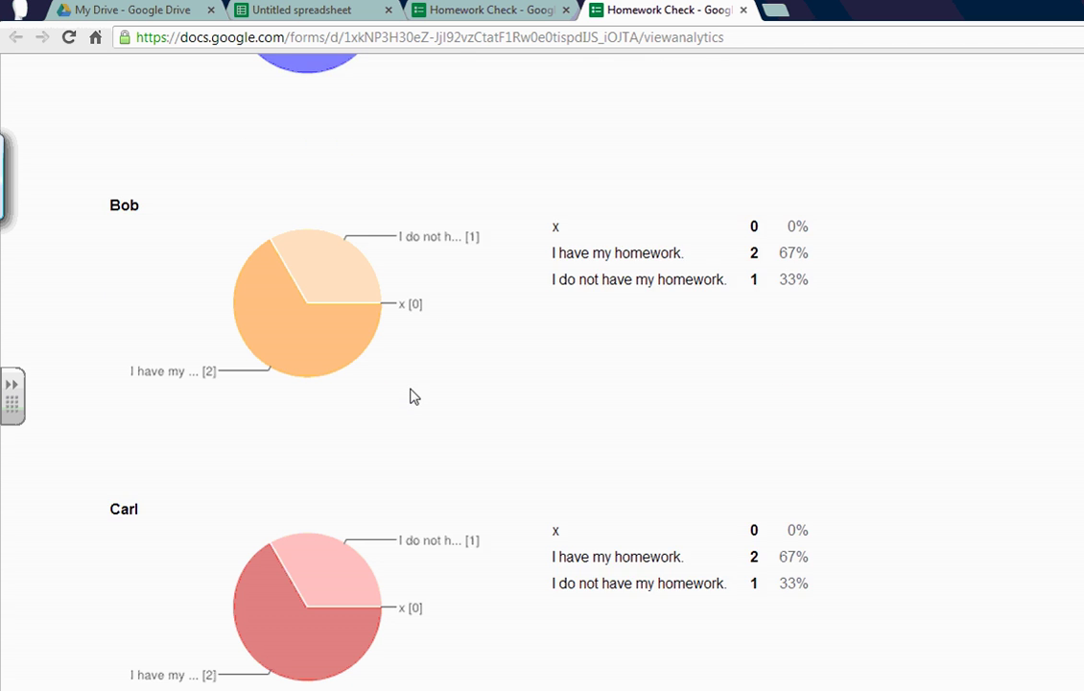
pyautogui.scroll(-1, 355, 449)
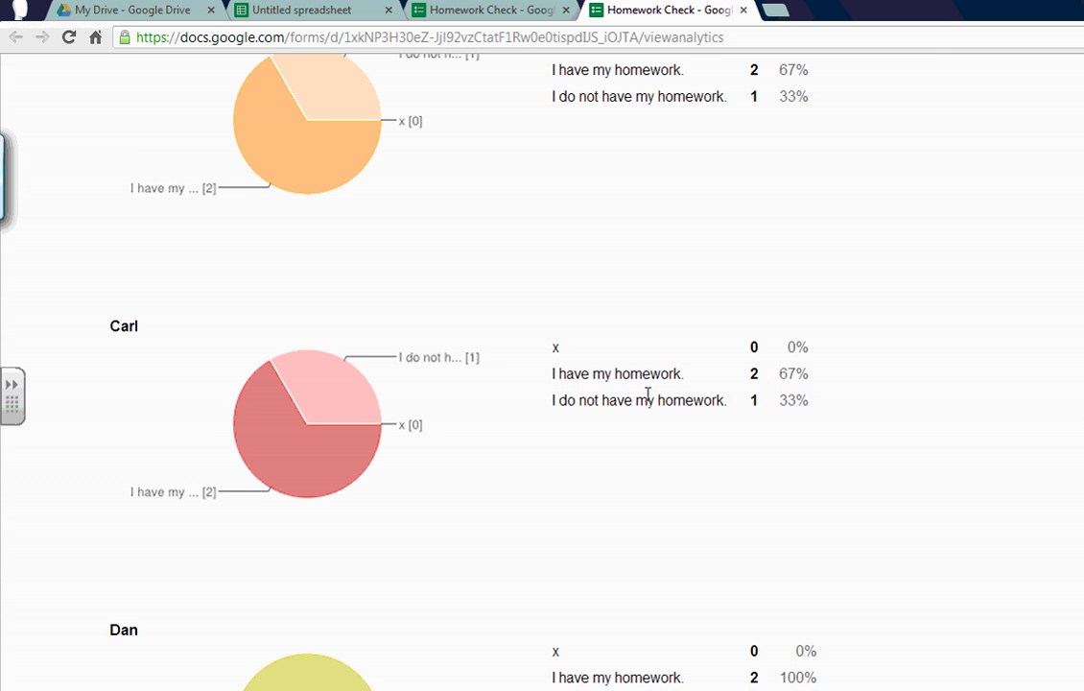
pyautogui.scroll(-2, 331, 404)
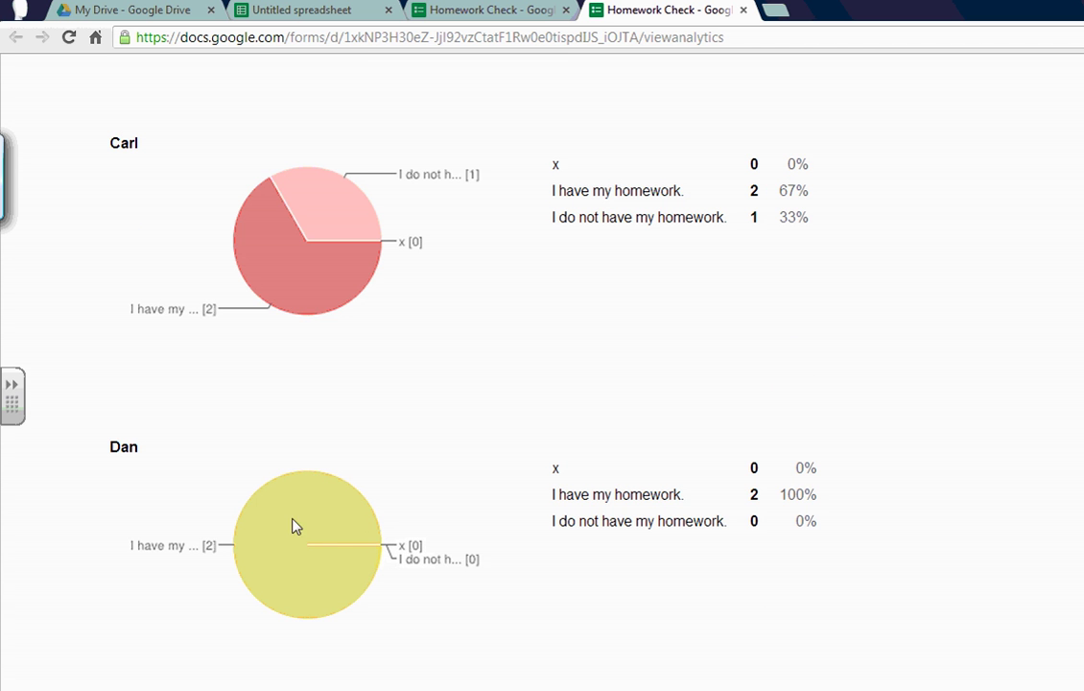
pyautogui.scroll(1, 295, 525)
pyautogui.scroll(-1, 305, 518)
pyautogui.scroll(4, 314, 507)
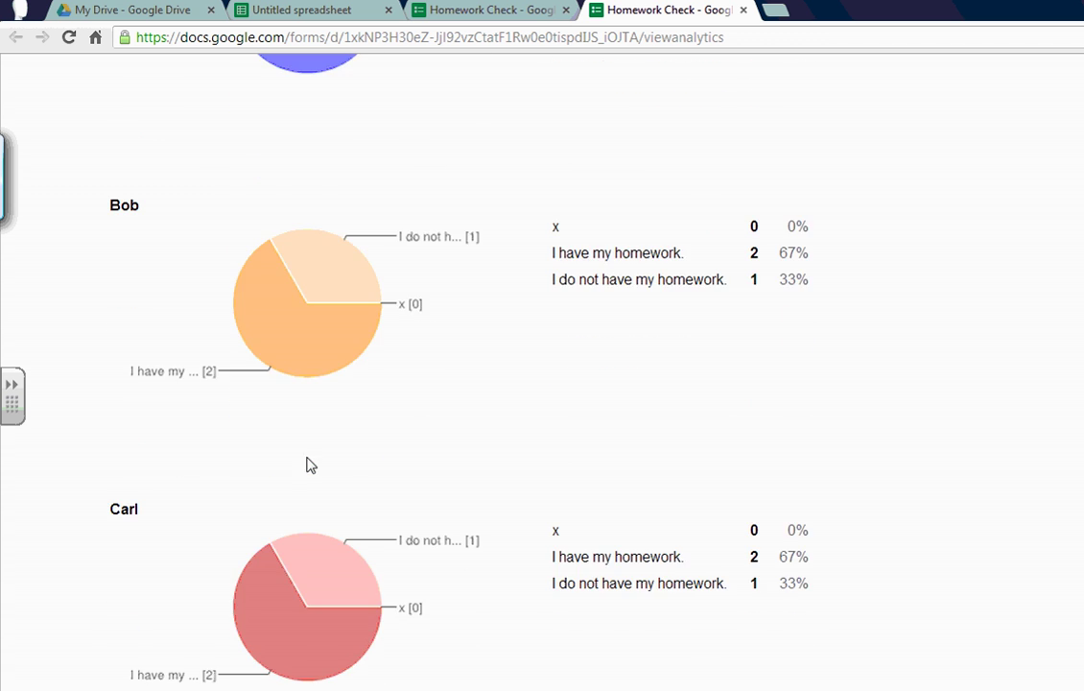
pyautogui.scroll(4, 308, 463)
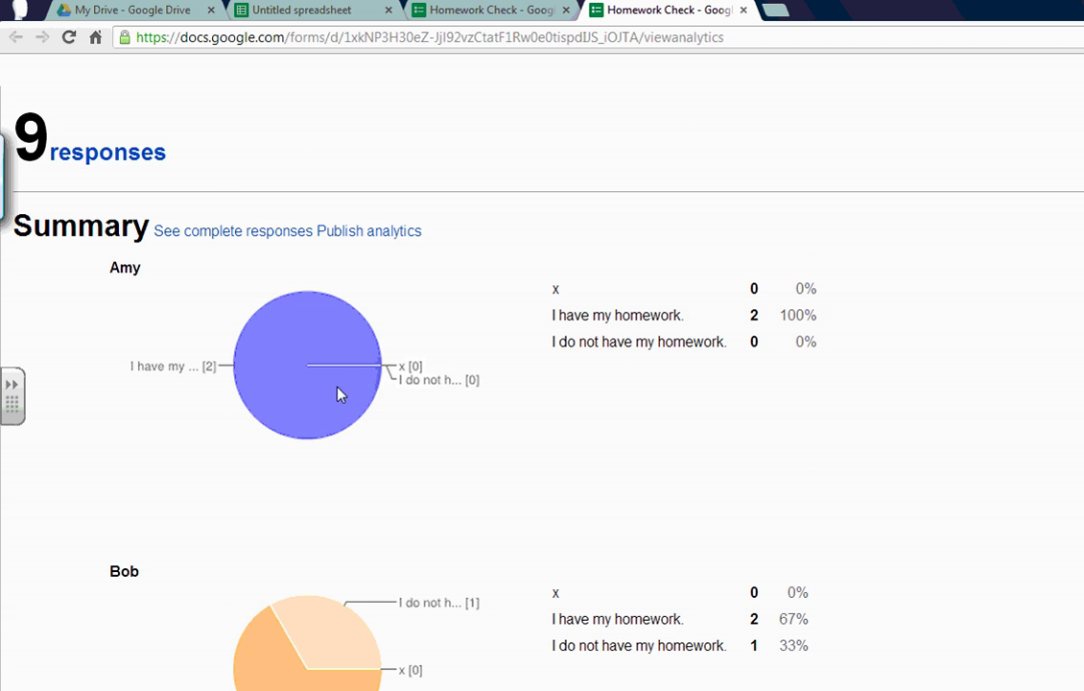
pyautogui.scroll(-10, 317, 390)
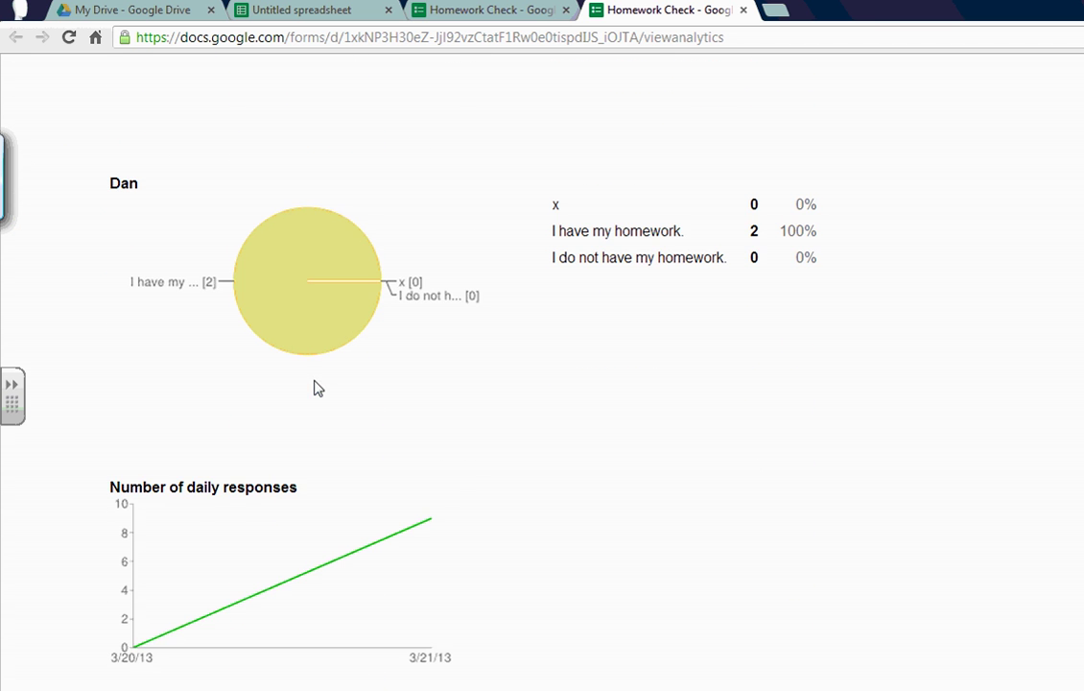
pyautogui.scroll(10, 318, 388)
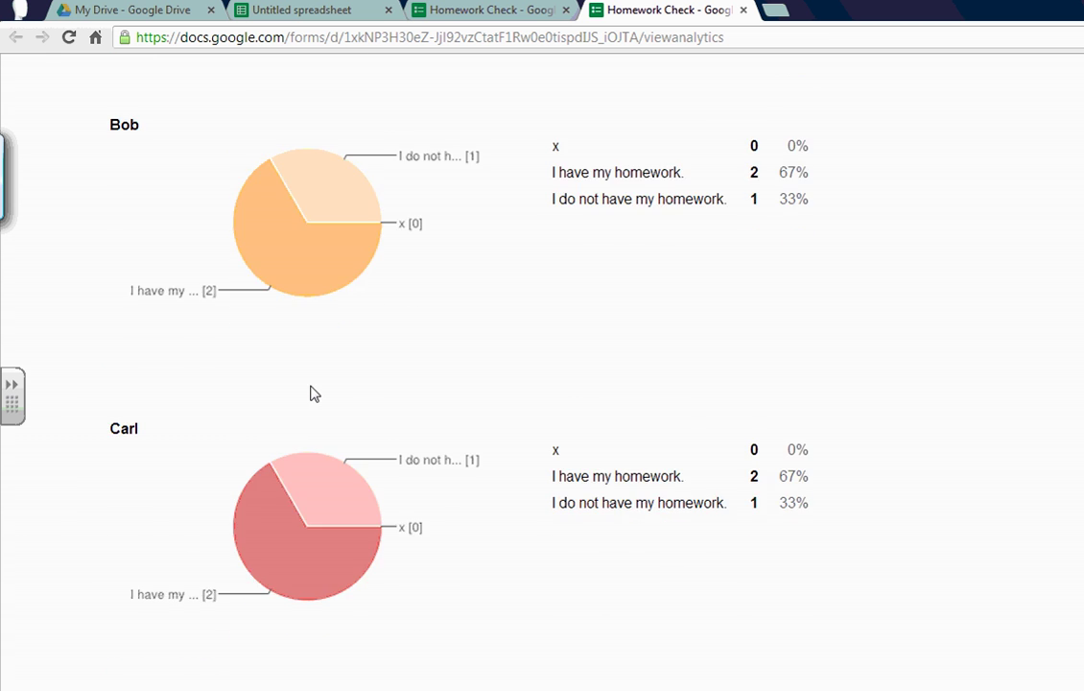
pyautogui.scroll(1, 315, 395)
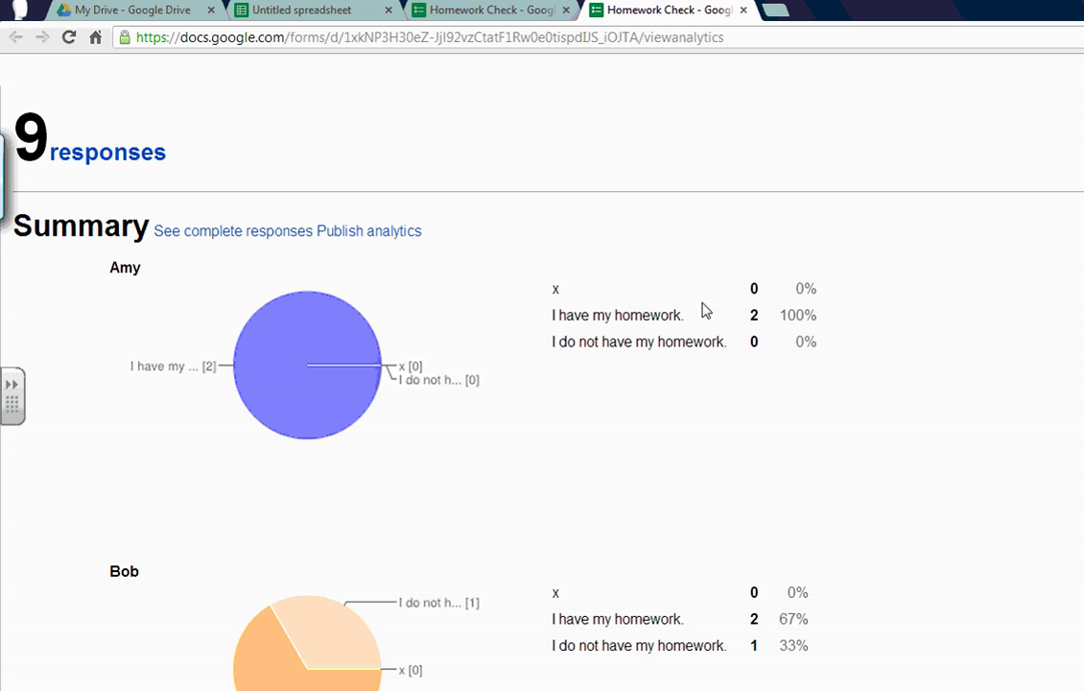
pyautogui.scroll(-1, 329, 355)
pyautogui.scroll(-6, 330, 355)
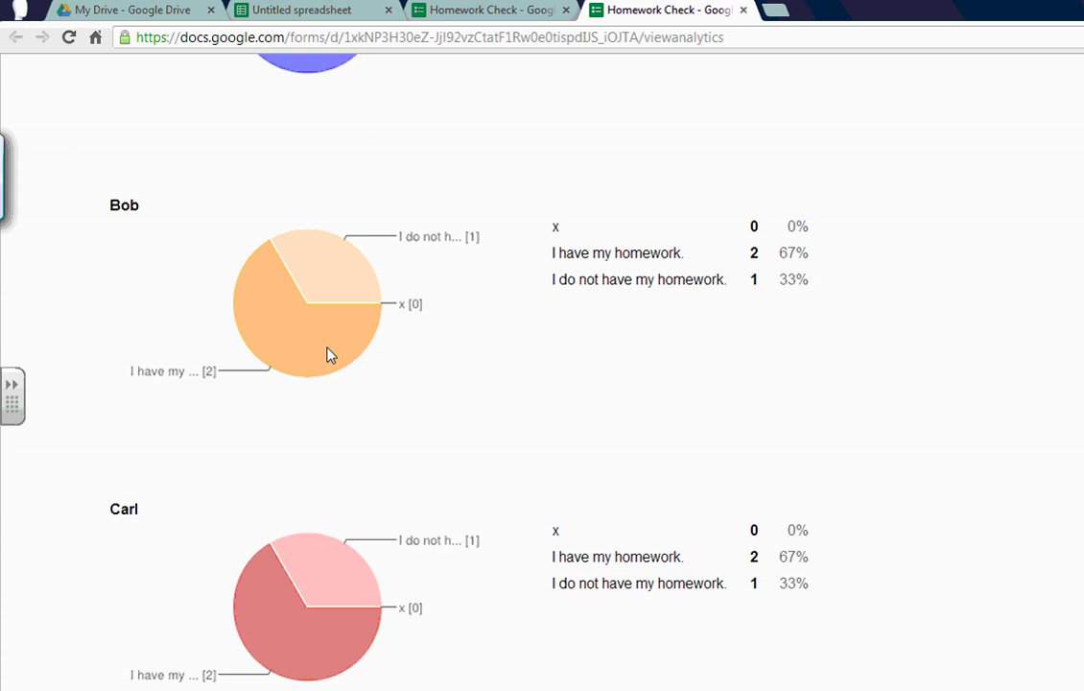
pyautogui.scroll(-4, 331, 353)
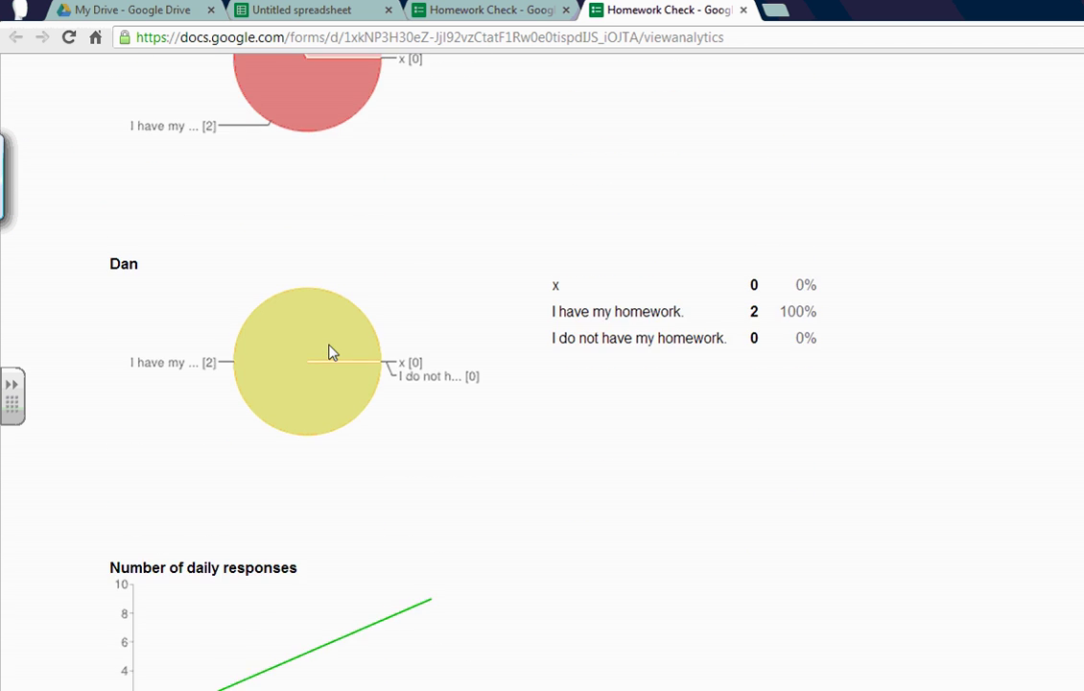
pyautogui.scroll(6, 338, 354)
pyautogui.scroll(5, 340, 352)
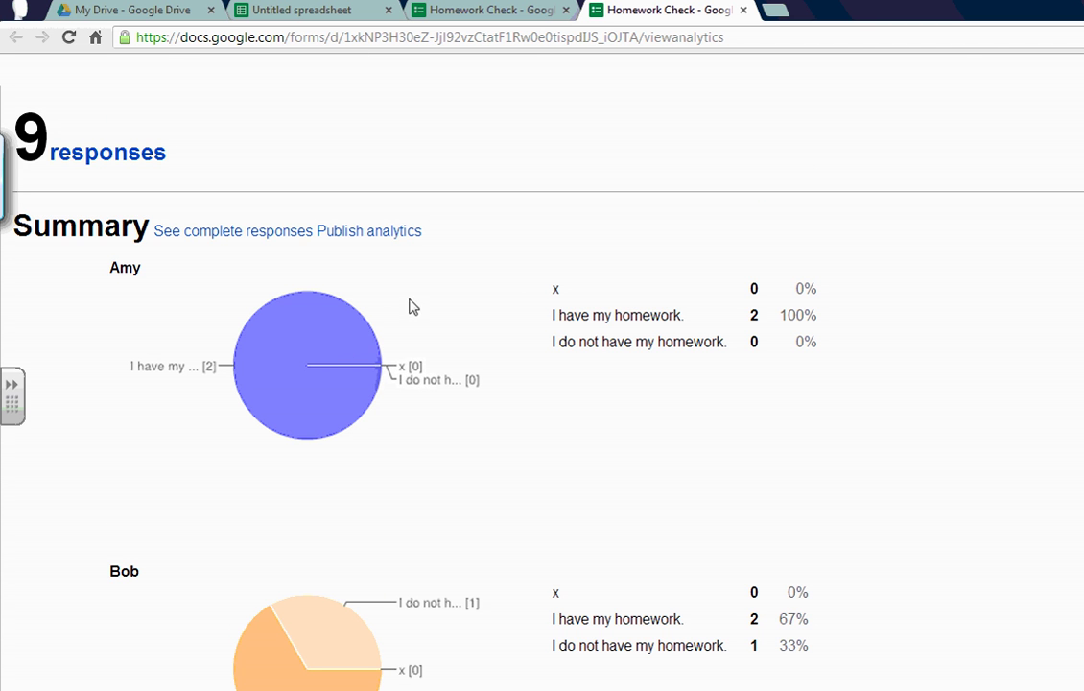
pyautogui.scroll(-1, 402, 314)
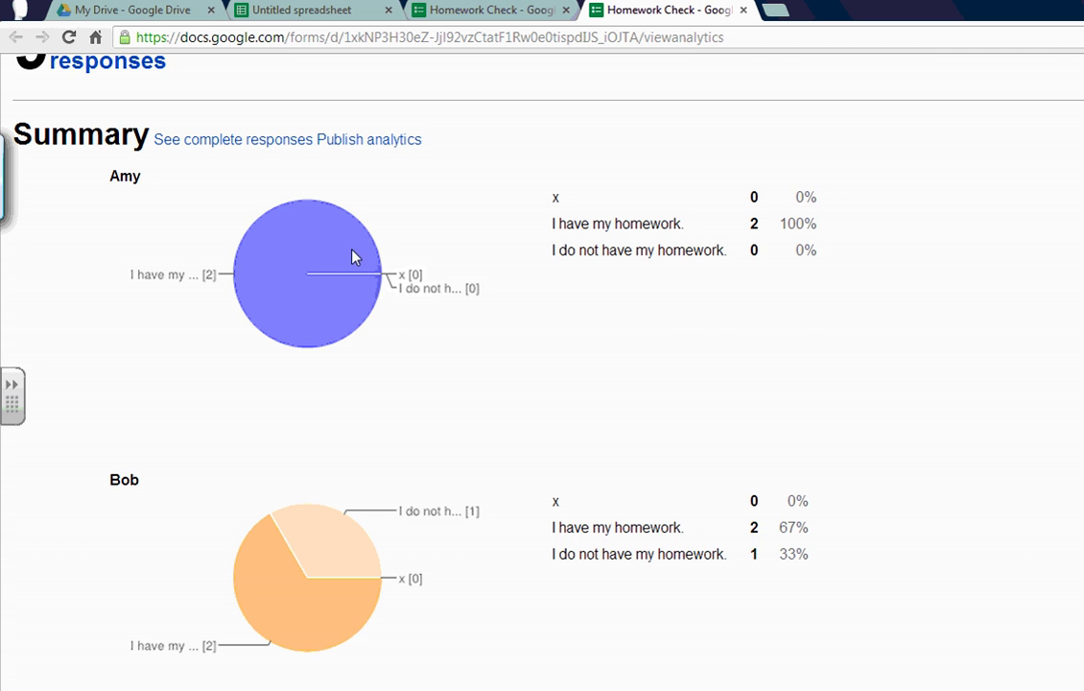
pyautogui.scroll(1, 460, 221)
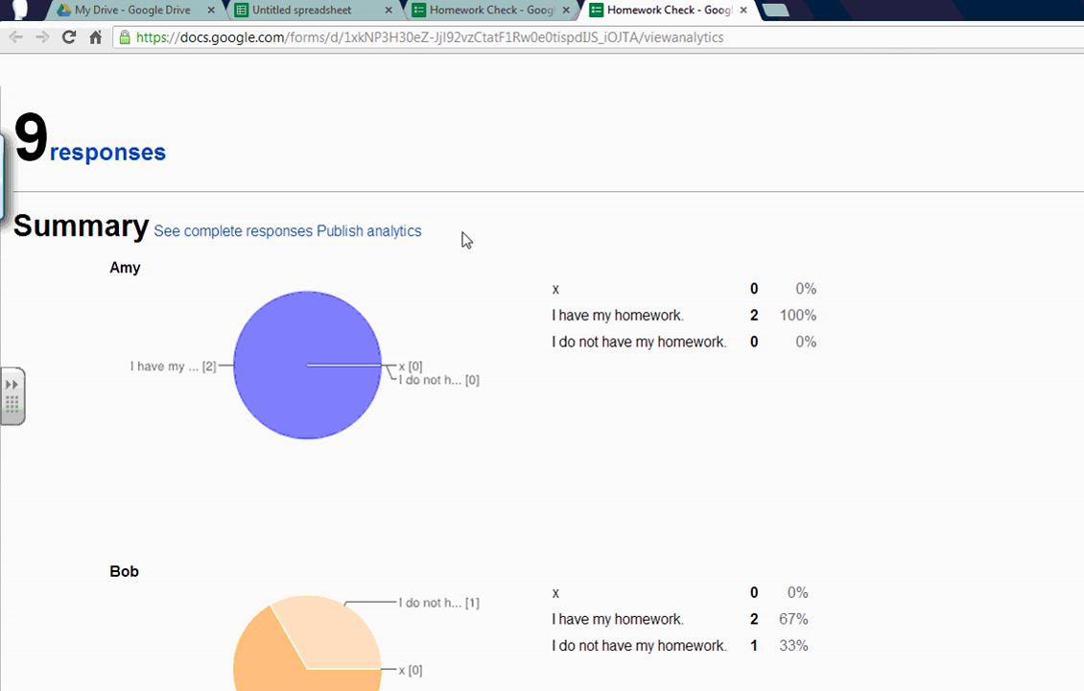